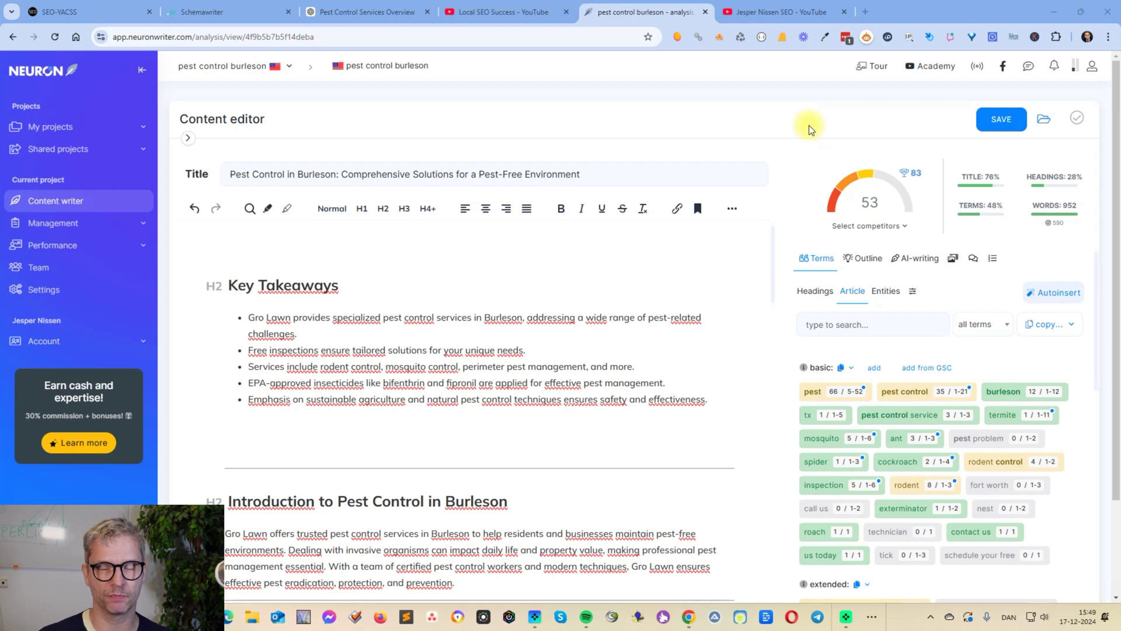
Switch to Schemawriter and generate Wikipedia entities and related keywords for the keyword "pest control".
left_click(782, 12)
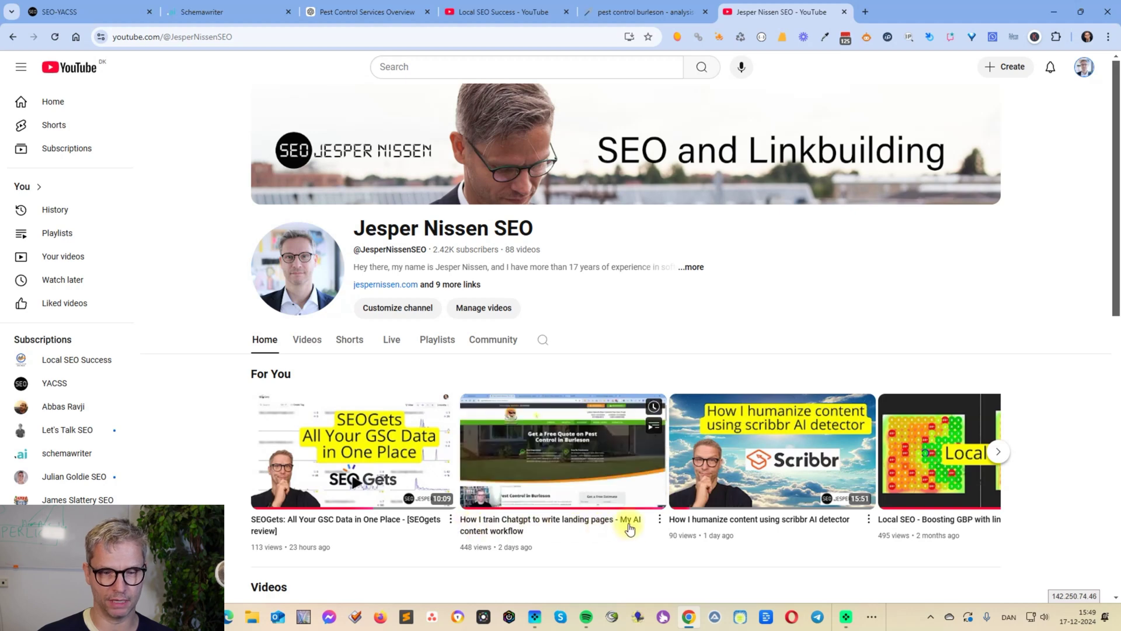
left_click(217, 12)
left_click(331, 214)
type("pest control")
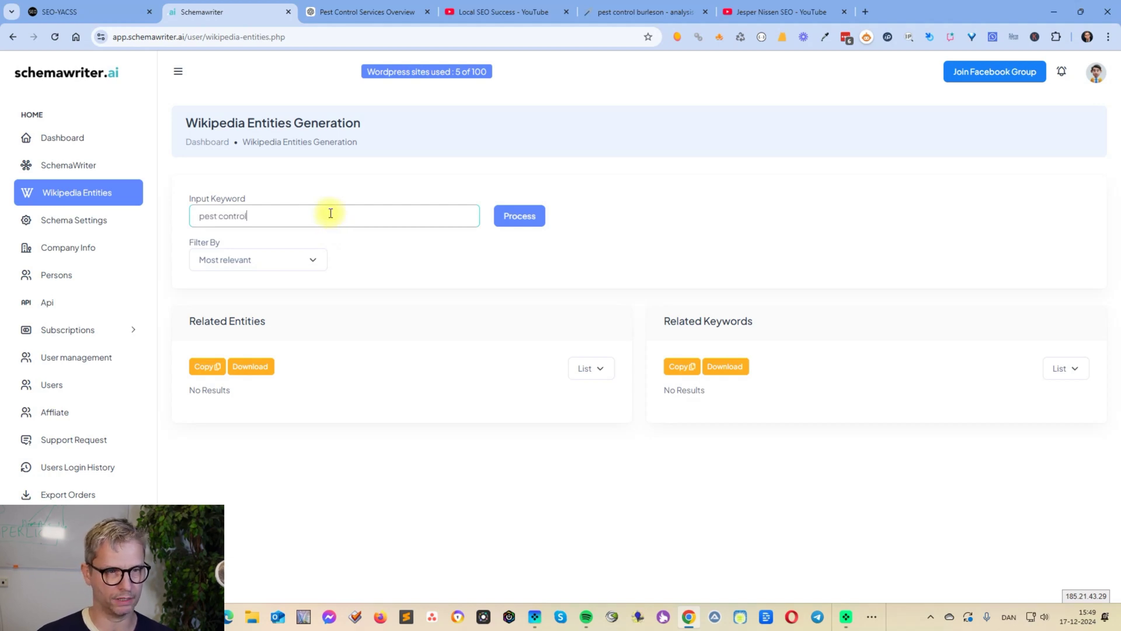
left_click(503, 218)
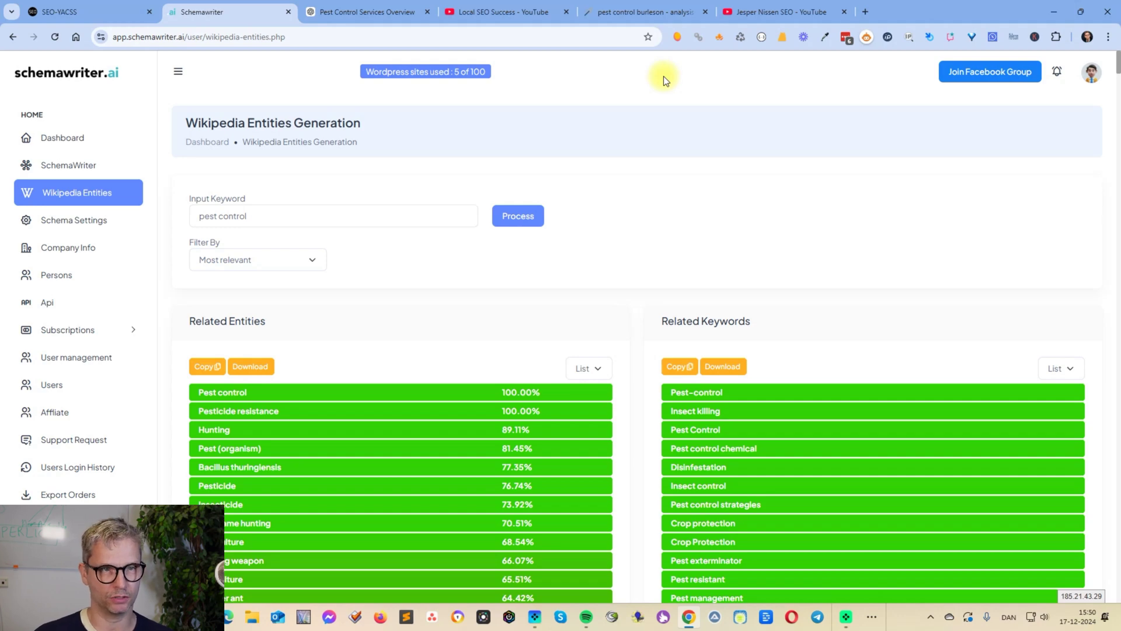
Look at the Local SEO Success YouTube channel and return to the pest control burleson article in NeuronWriter.
left_click(668, 12)
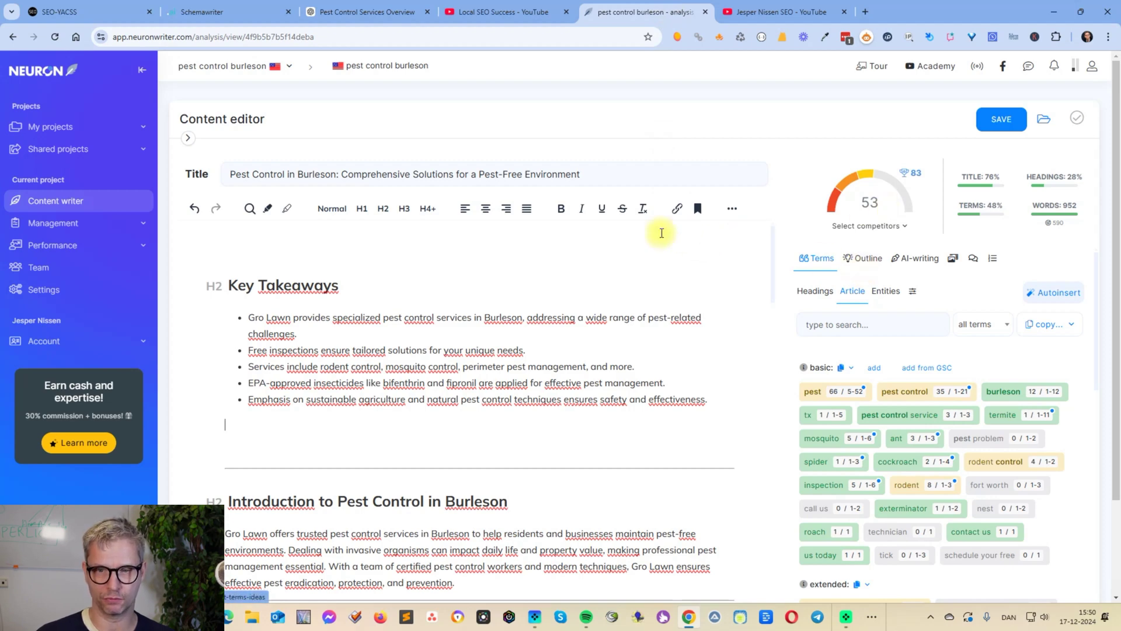
left_click(513, 14)
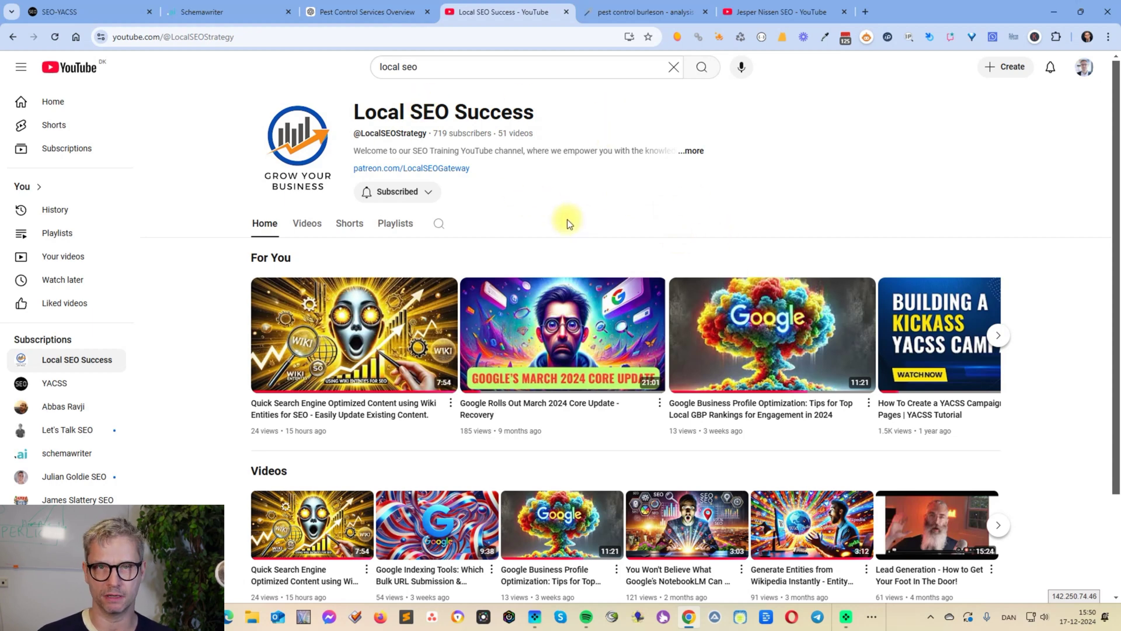
mouse_move(356, 337)
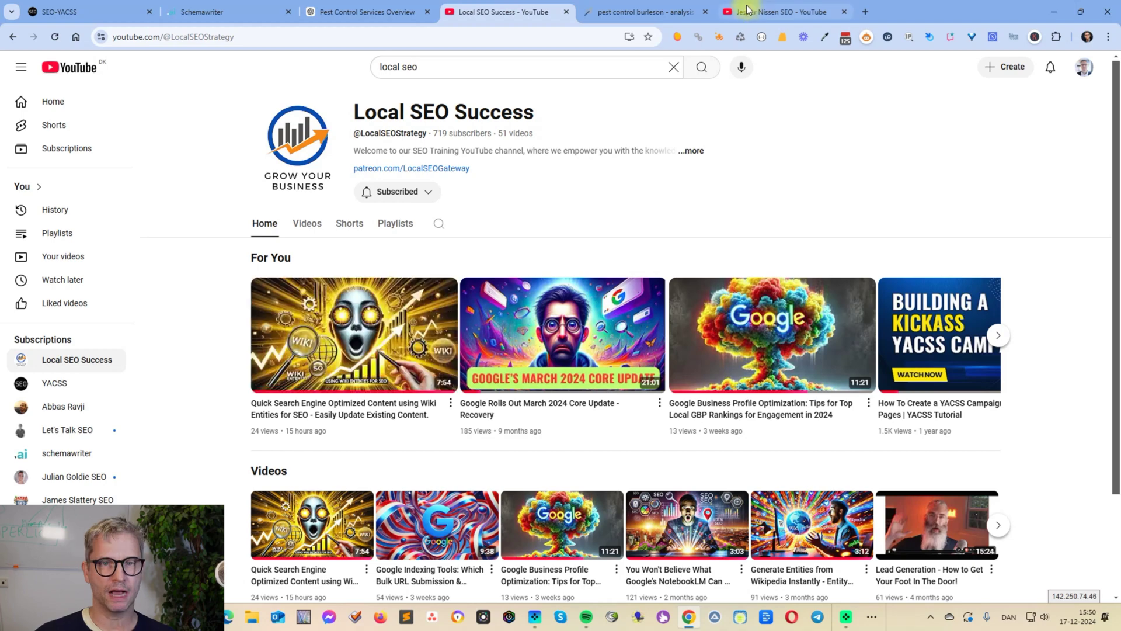
left_click(653, 13)
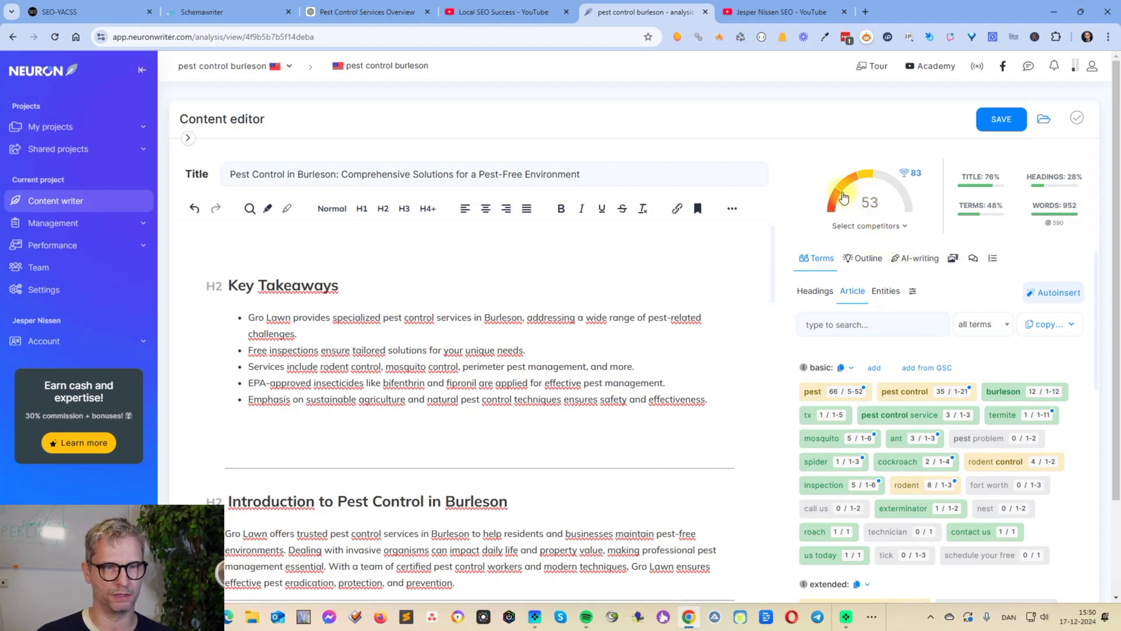
Switch to the ChatGPT conversation and review the article prompt's entities and keywords list and its writing rules.
left_click(352, 10)
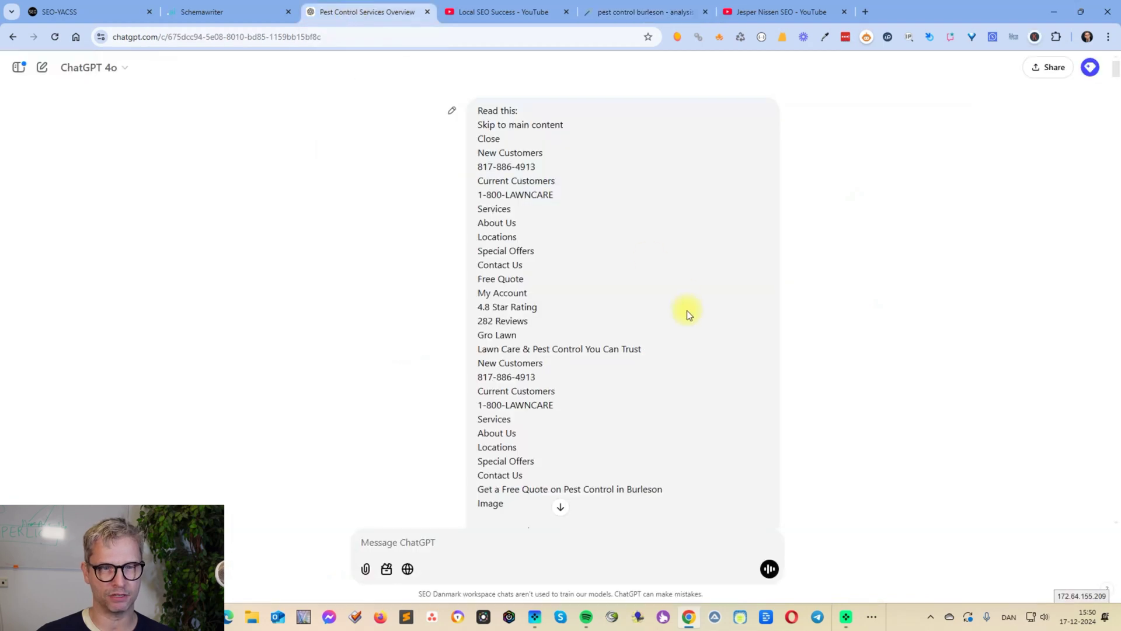
scroll(687, 314, "down", 20)
scroll(687, 313, "down", 20)
scroll(687, 313, "down", 15)
scroll(688, 311, "down", 4)
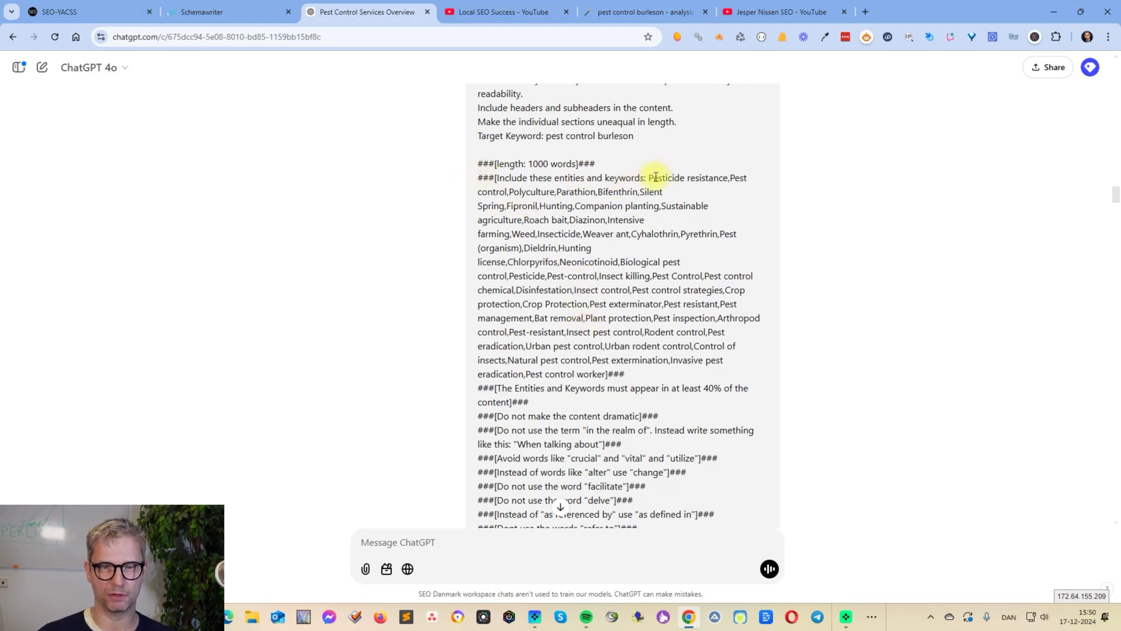
left_click_drag(650, 178, 723, 360)
left_click(723, 346)
scroll(723, 343, "down", 5)
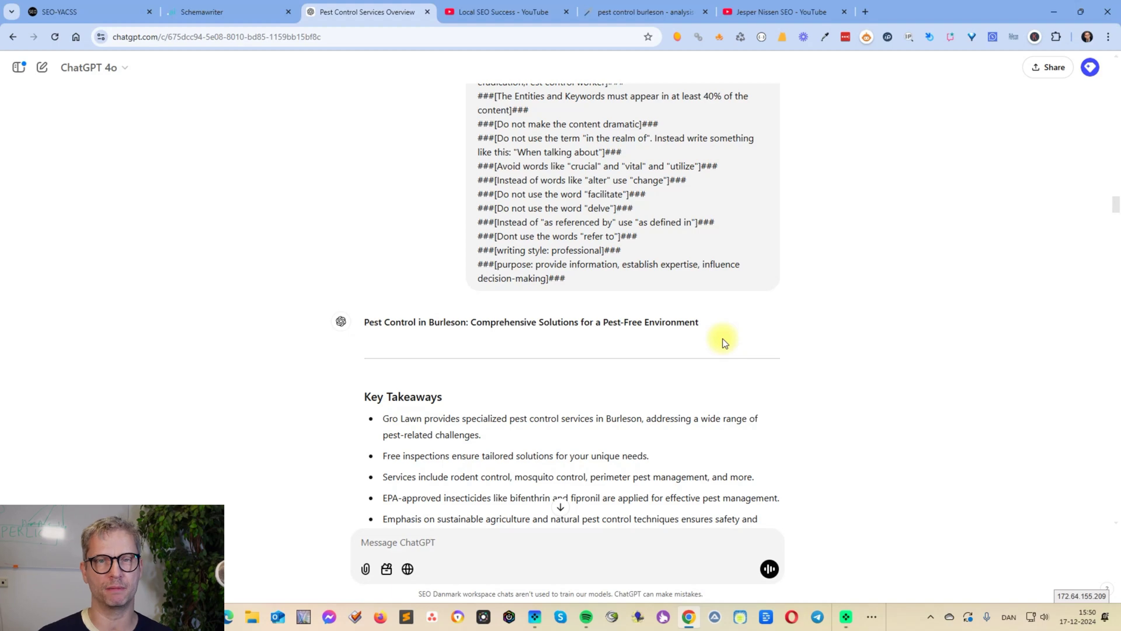
Switch to NeuronWriter and review the suggested heading terms, article terms and entities for the pest control article.
left_click(648, 12)
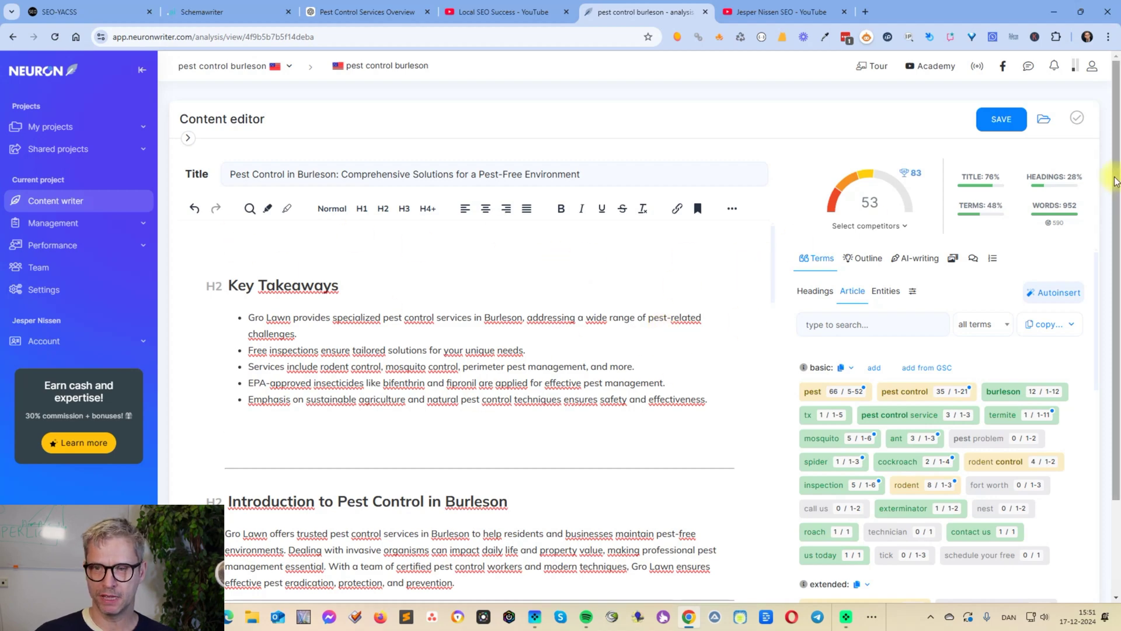
scroll(1118, 234, "down", 1)
scroll(1118, 233, "up", 1)
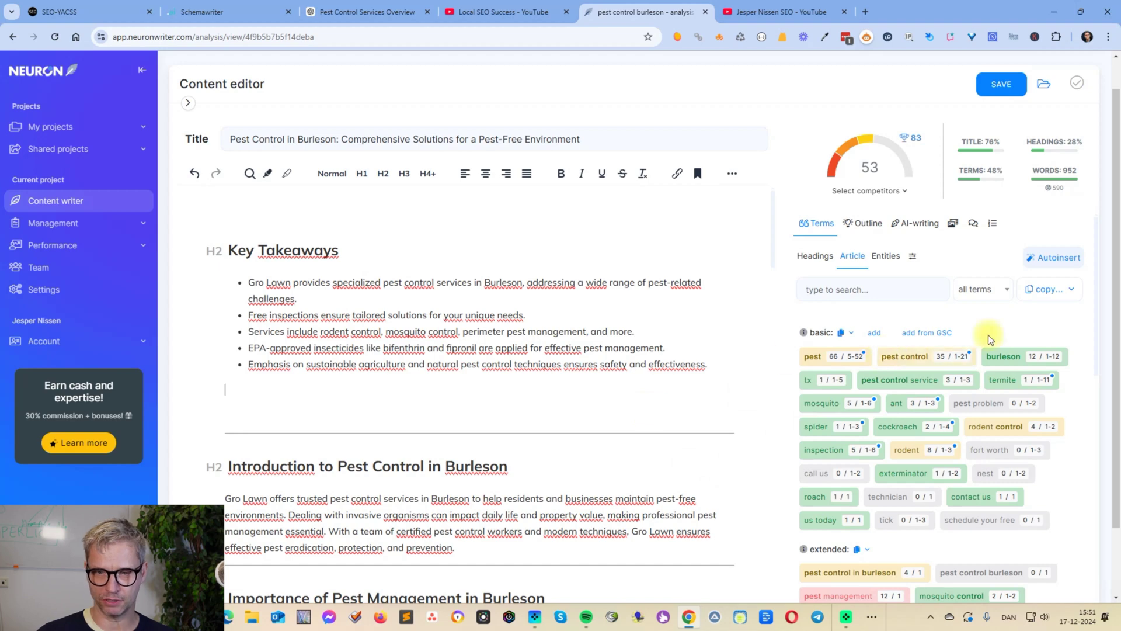
left_click(808, 258)
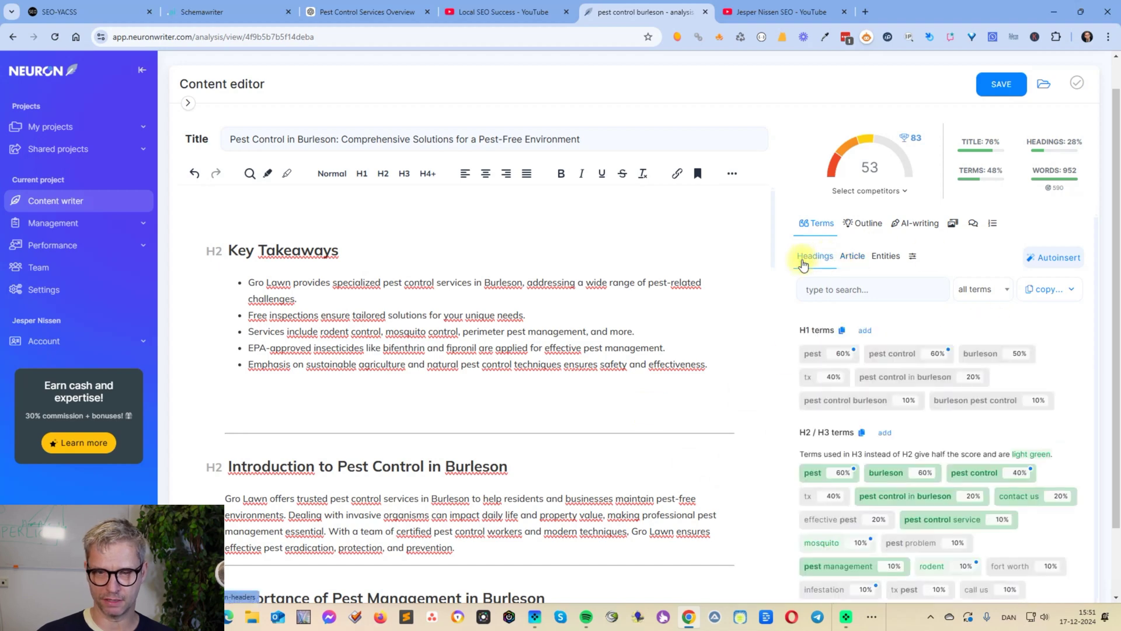
left_click(852, 257)
left_click(884, 258)
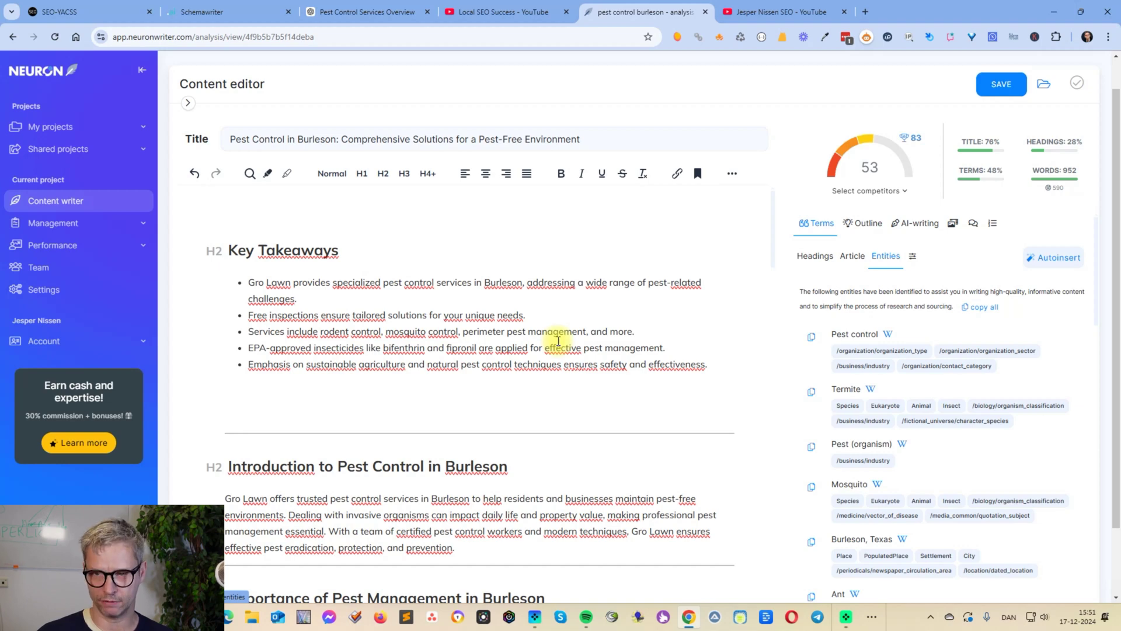
mouse_move(859, 336)
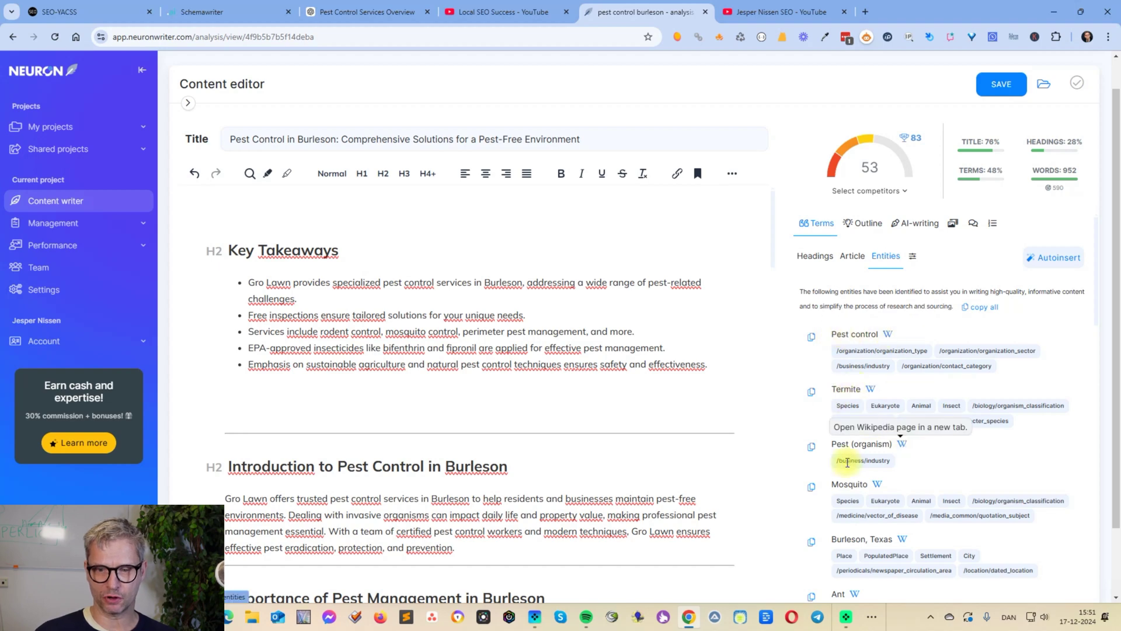
mouse_move(892, 489)
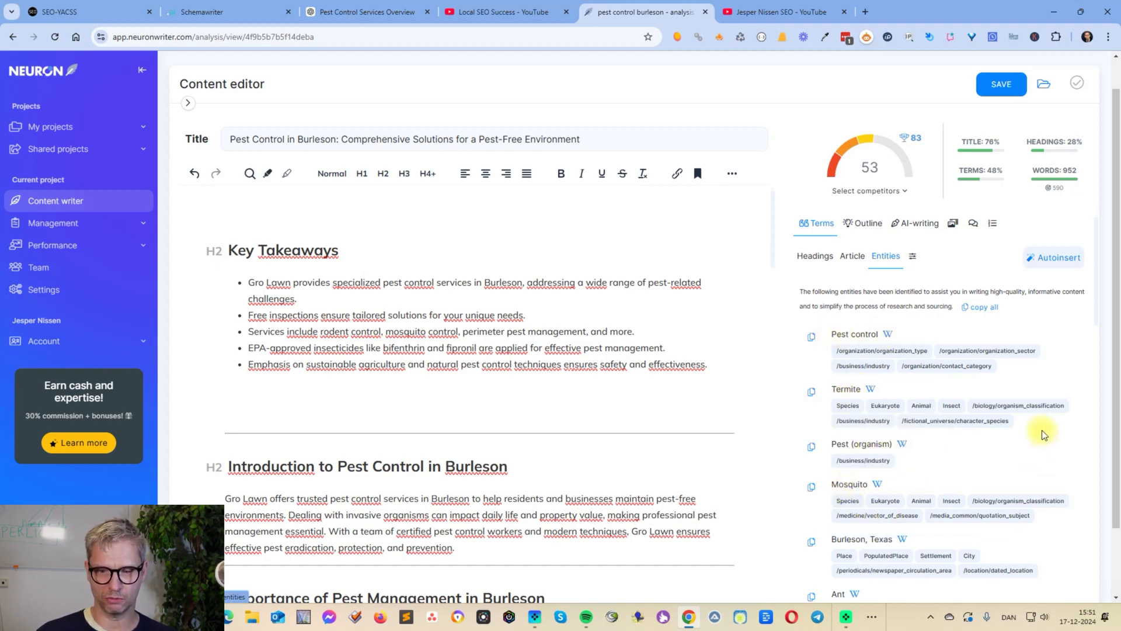
mouse_move(1034, 374)
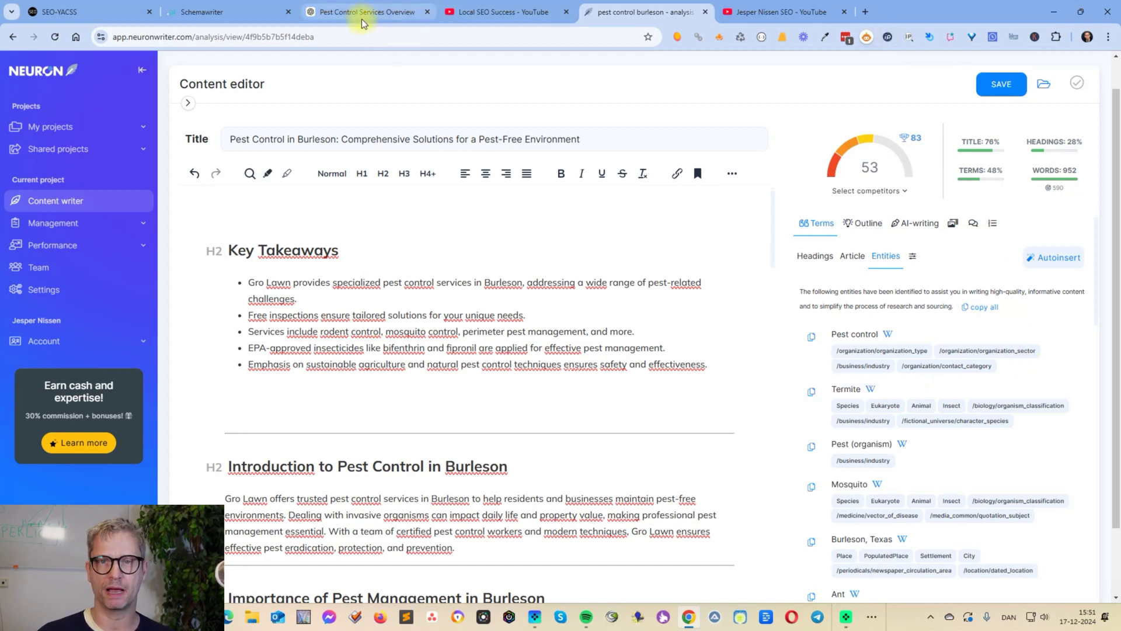
Revisit the Wikipedia entities in Schemawriter and examine the competitors' content scores in NeuronWriter.
mouse_move(362, 18)
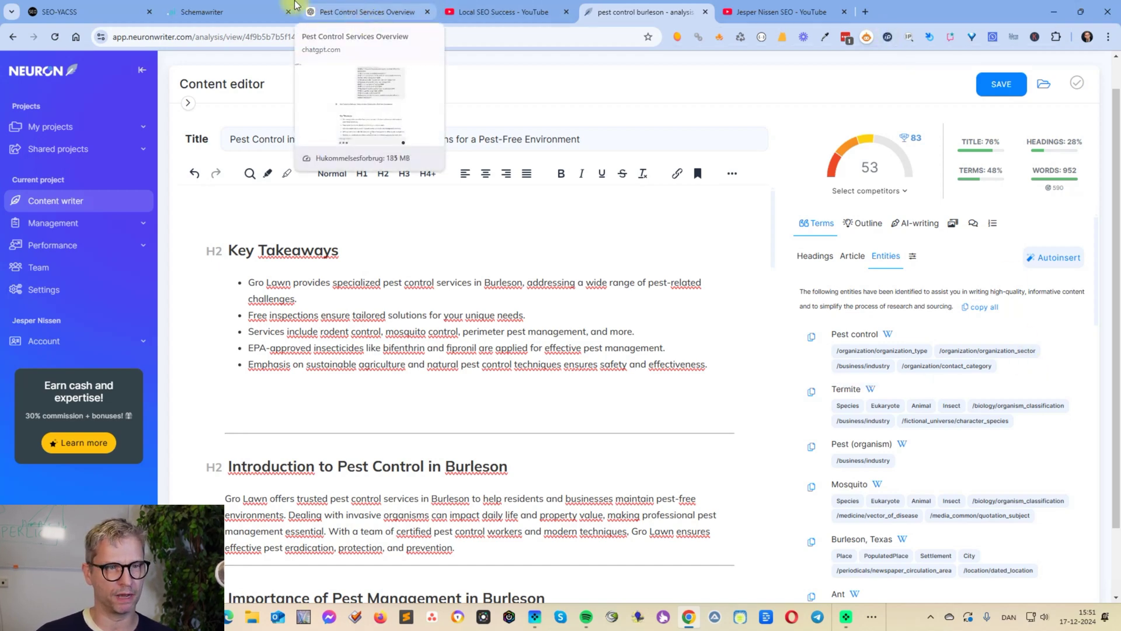
left_click(273, 11)
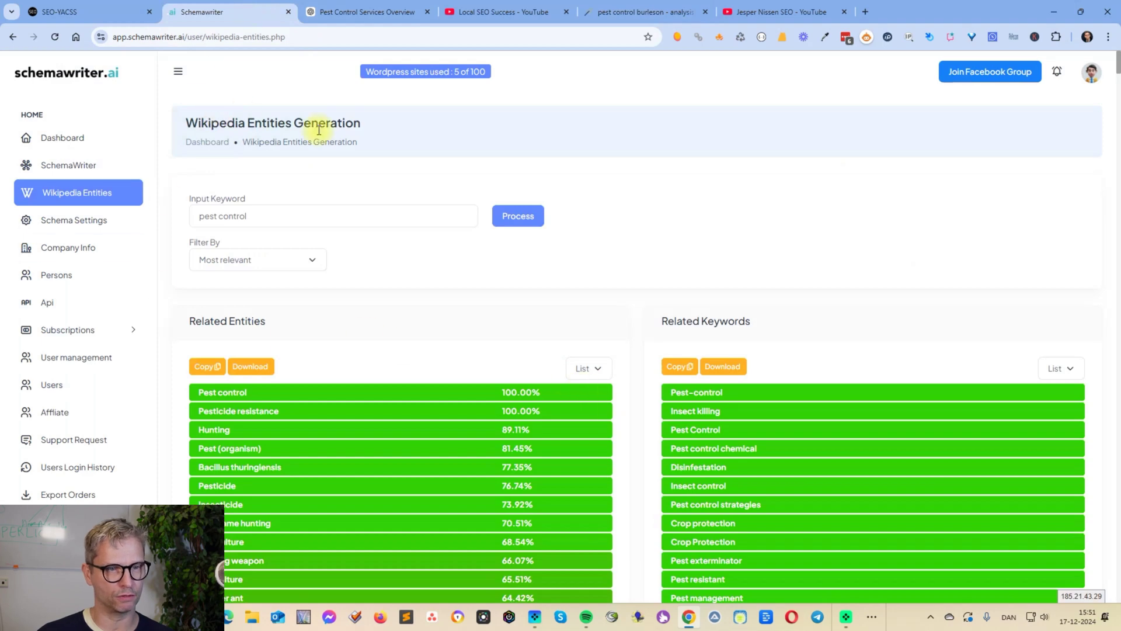
left_click(639, 15)
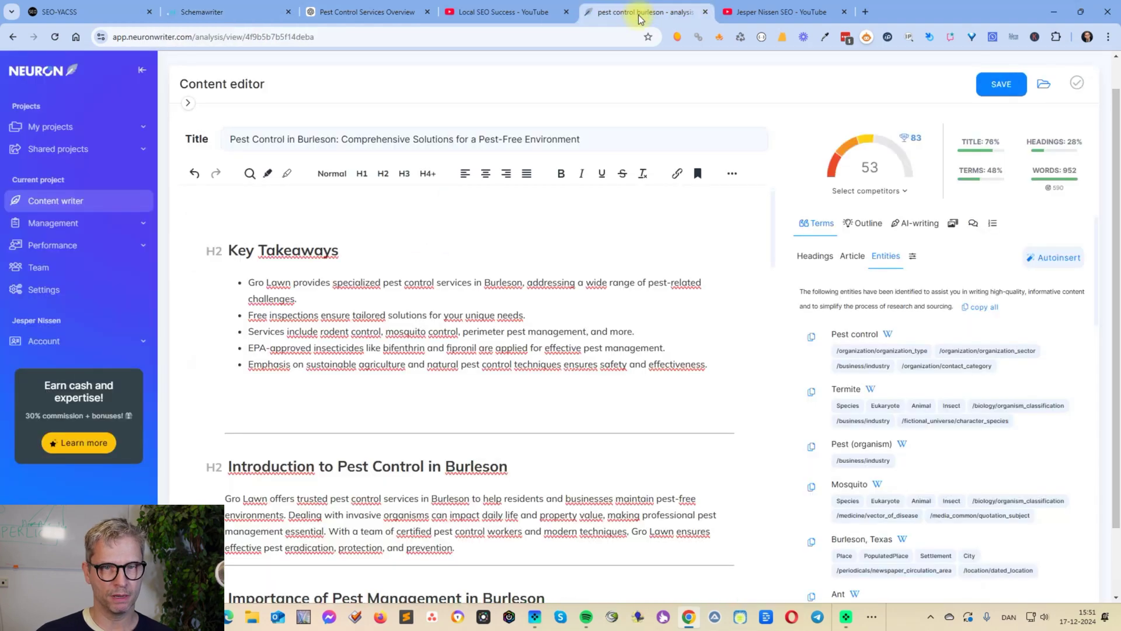
mouse_move(913, 146)
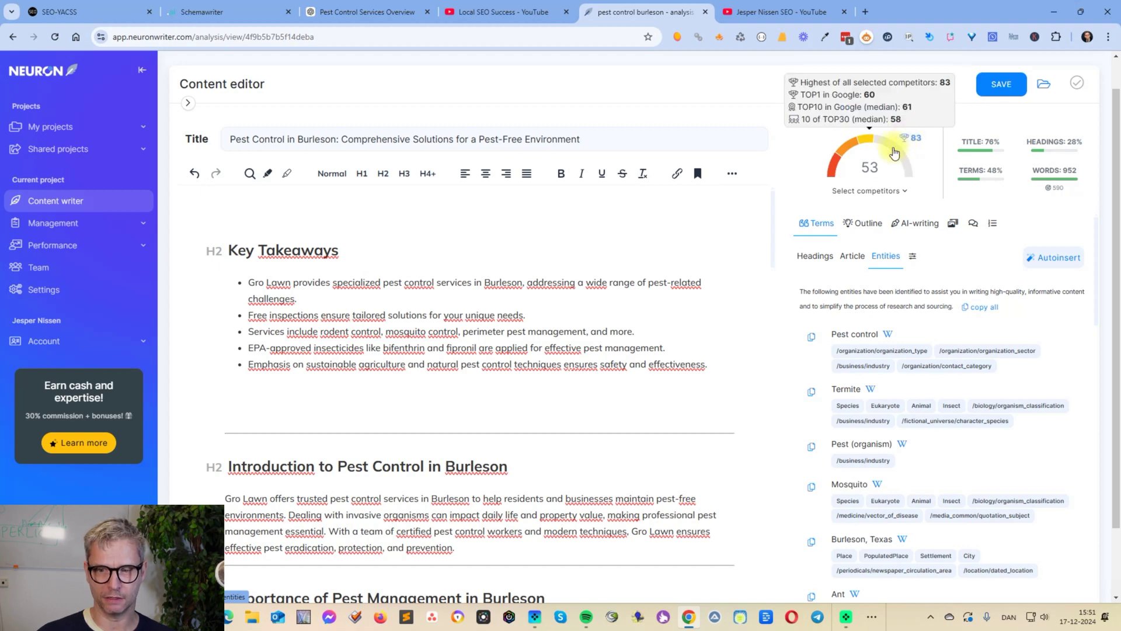
left_click(851, 257)
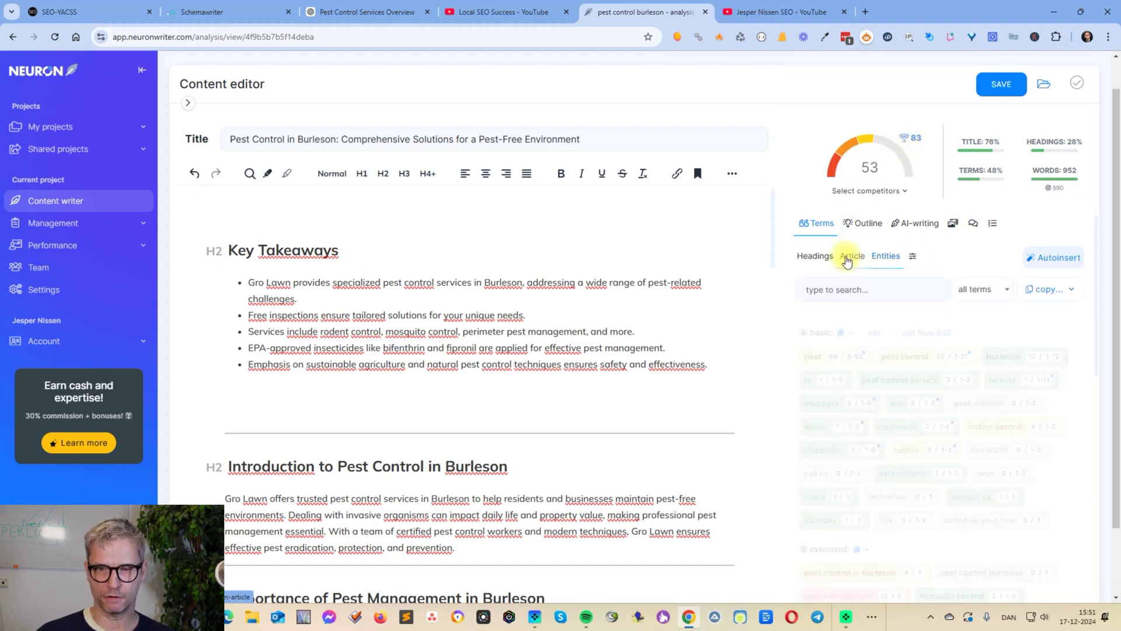
left_click(811, 257)
left_click(537, 14)
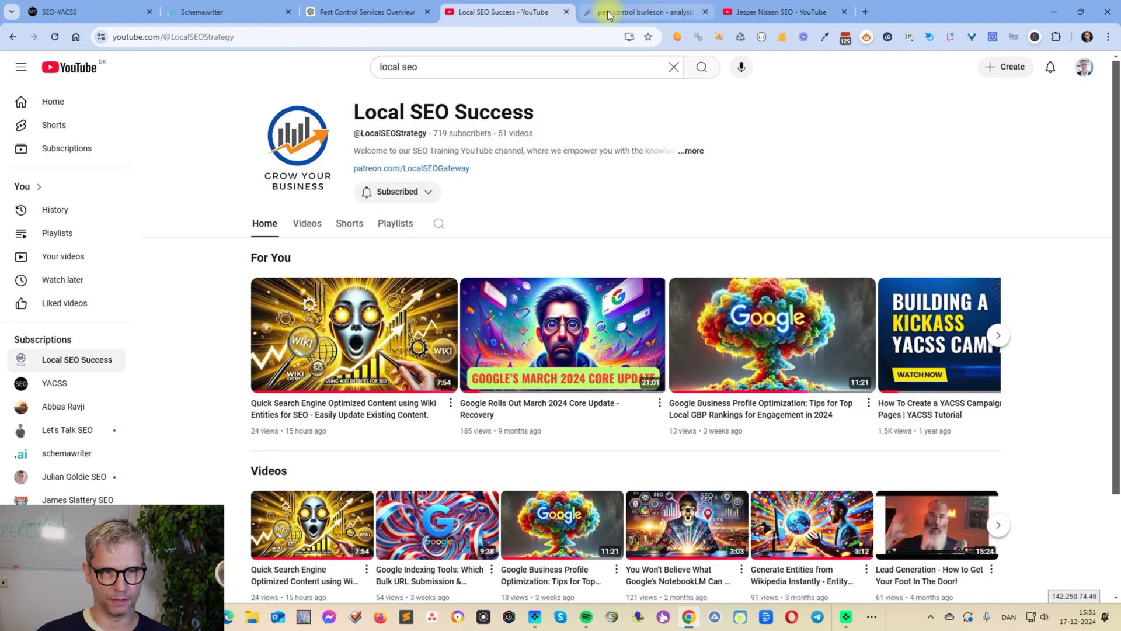
left_click(641, 11)
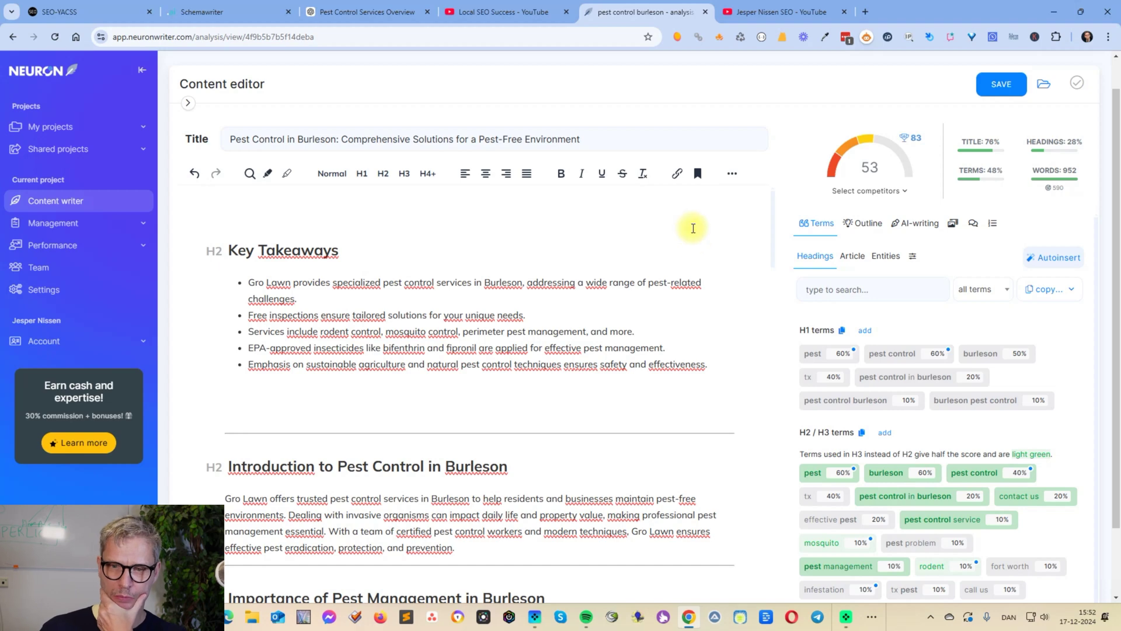
Compare the suggested heading terms with the article terms and look through the full basic and extended term lists.
left_click(853, 257)
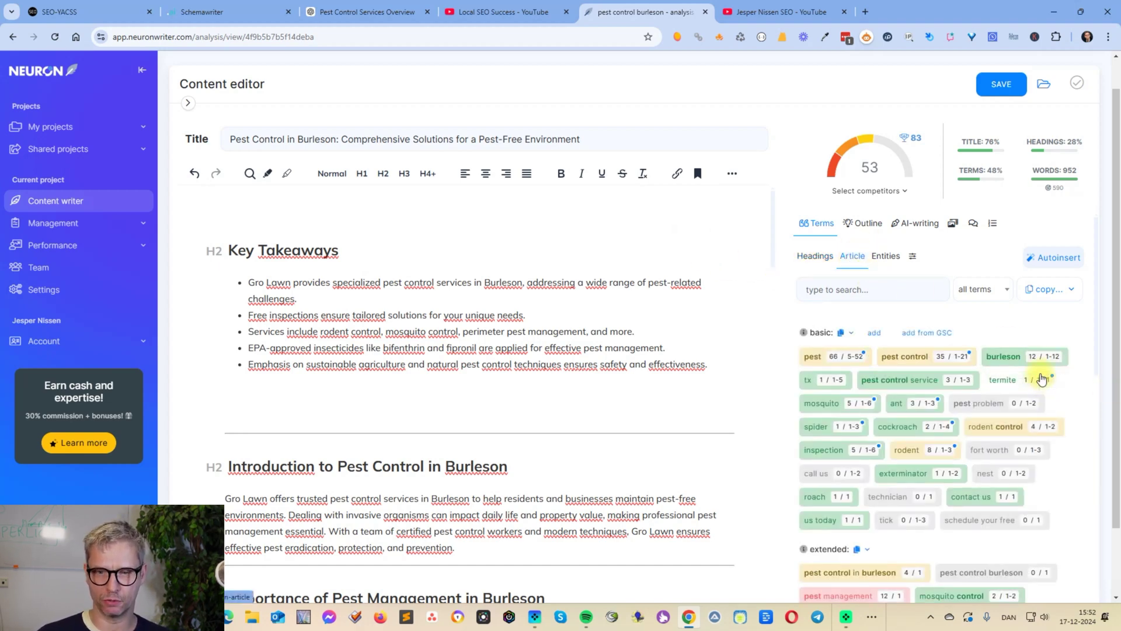
left_click(799, 257)
left_click(853, 257)
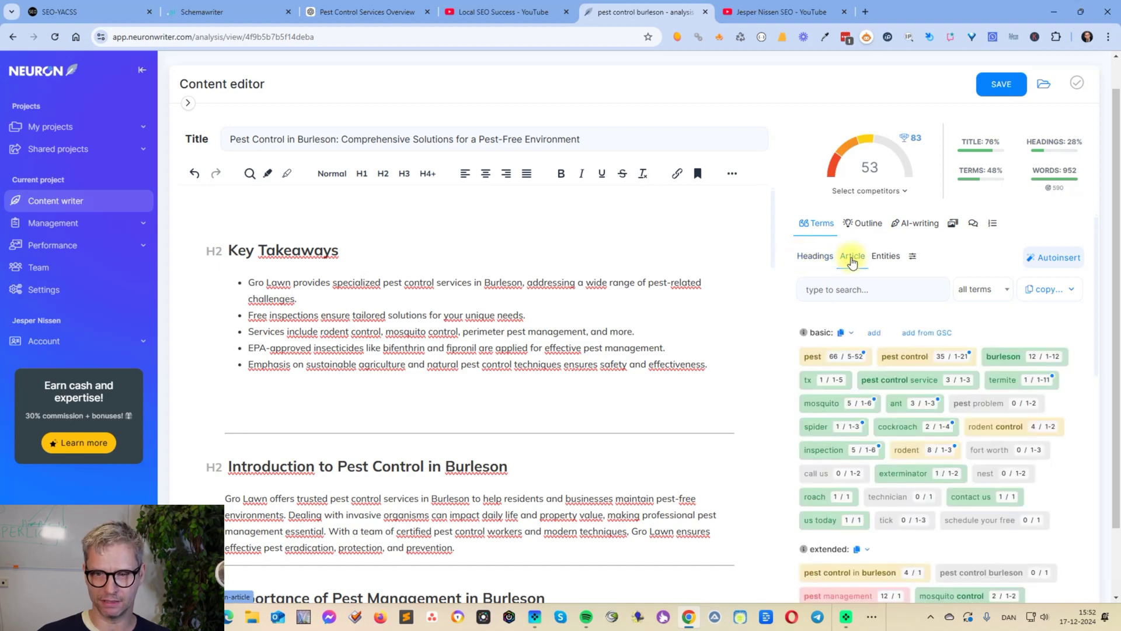
scroll(852, 261, "down", 1)
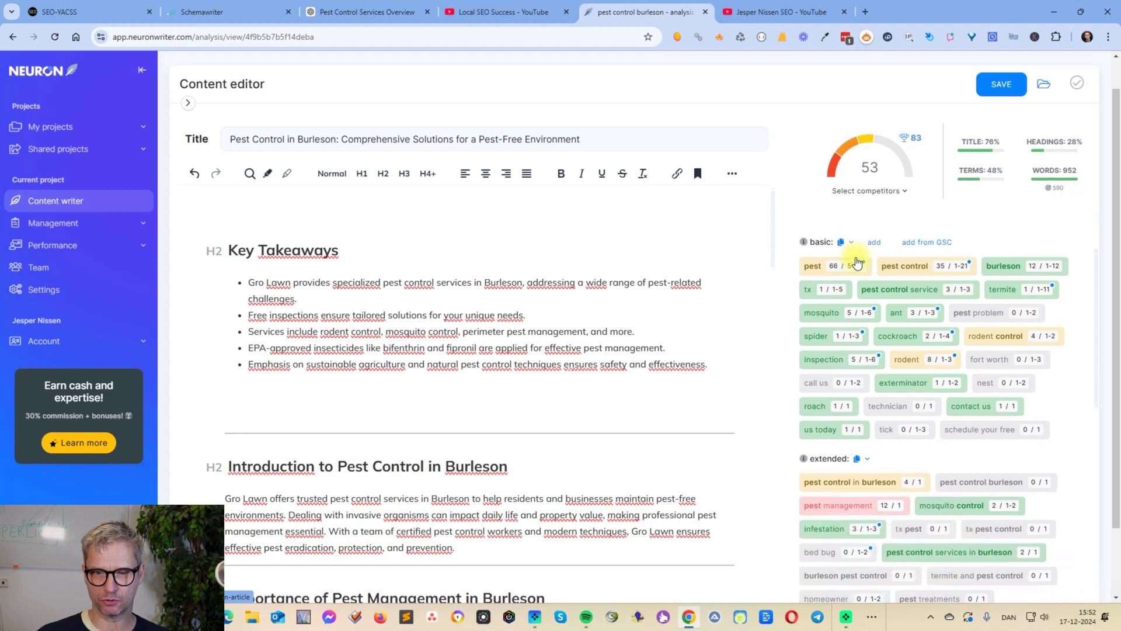
scroll(1116, 284, "down", 1)
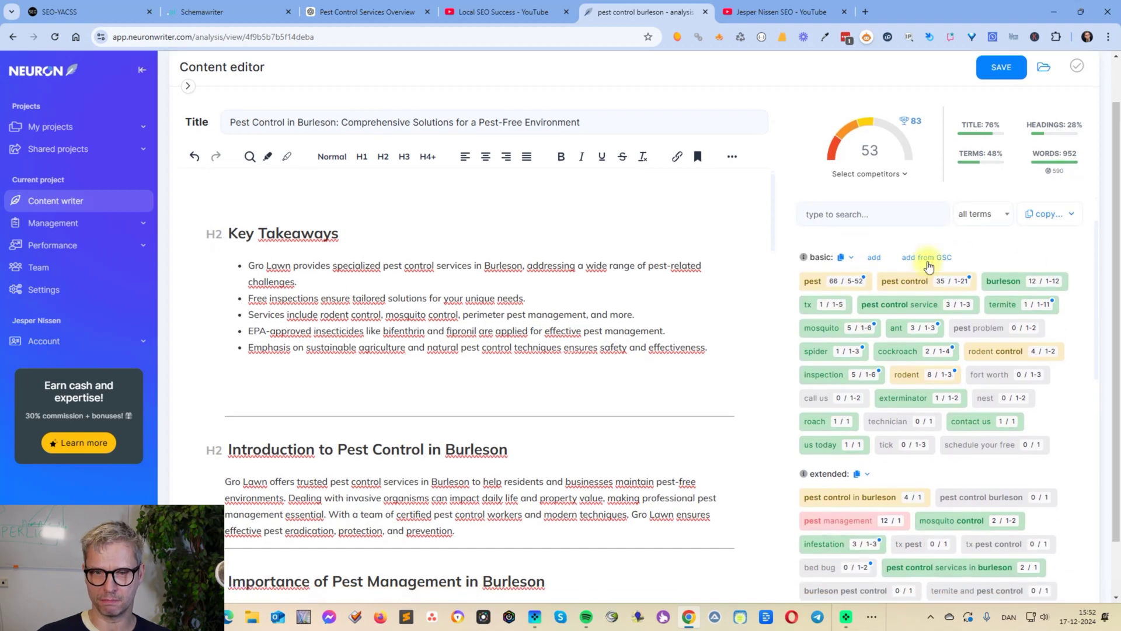
scroll(885, 371, "down", 4)
scroll(880, 309, "down", 10)
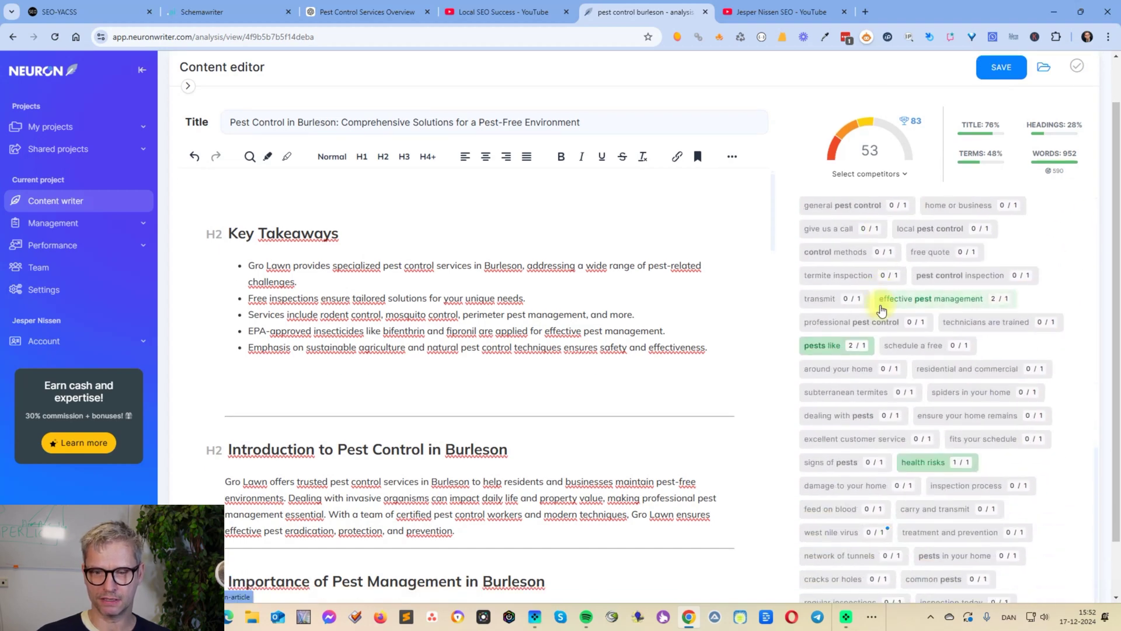
Filter the article term suggestions to show only the terms not used in the text.
scroll(882, 312, "up", 10)
scroll(882, 312, "up", 5)
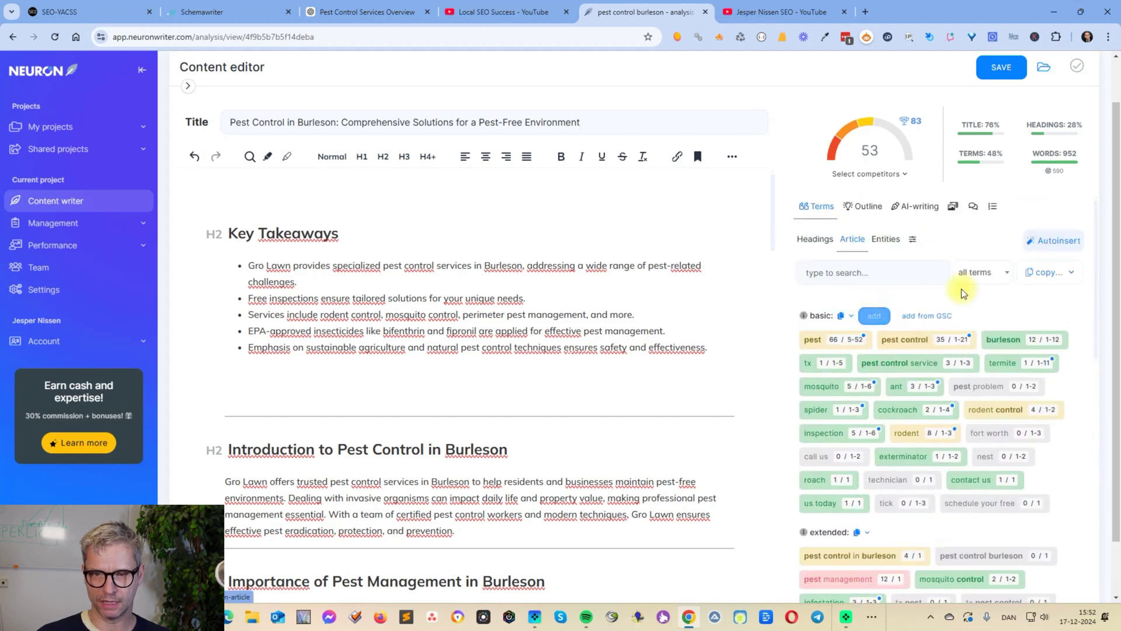
left_click(974, 273)
left_click(987, 320)
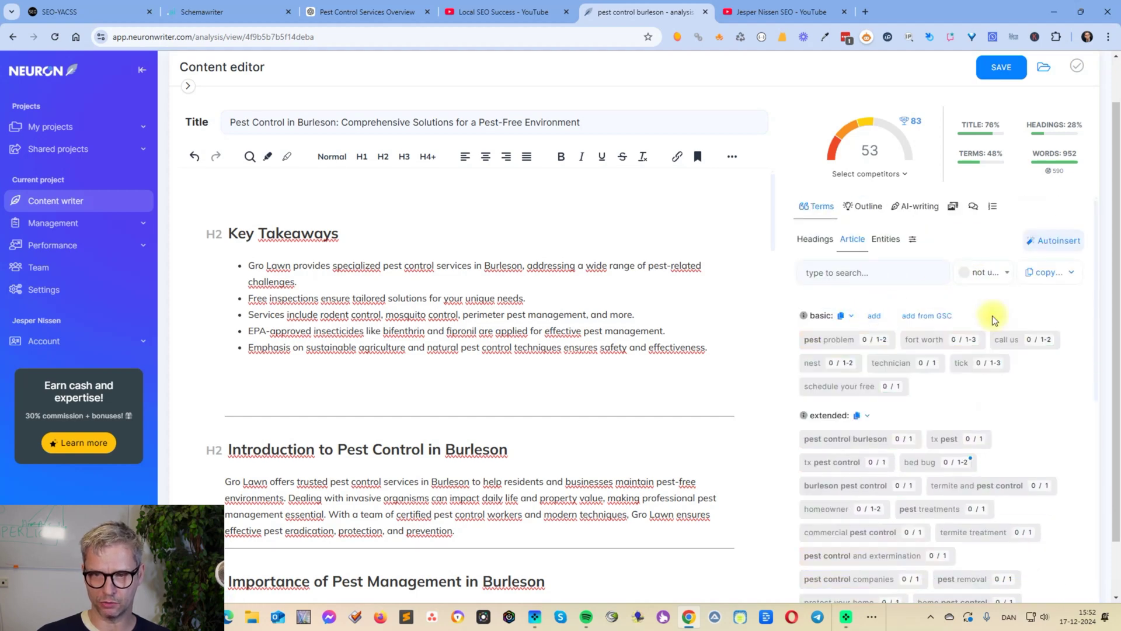
Open a blank Notepad document and narrow its window so the article term suggestions stay visible beside it.
mouse_move(832, 324)
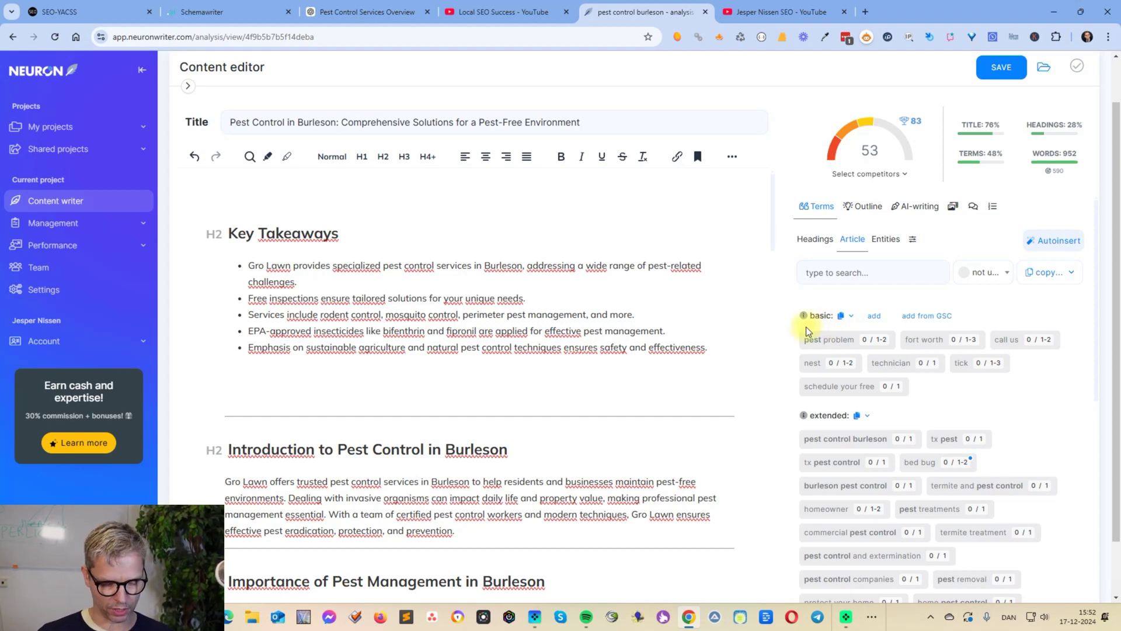
key("super")
type("n")
key("Return")
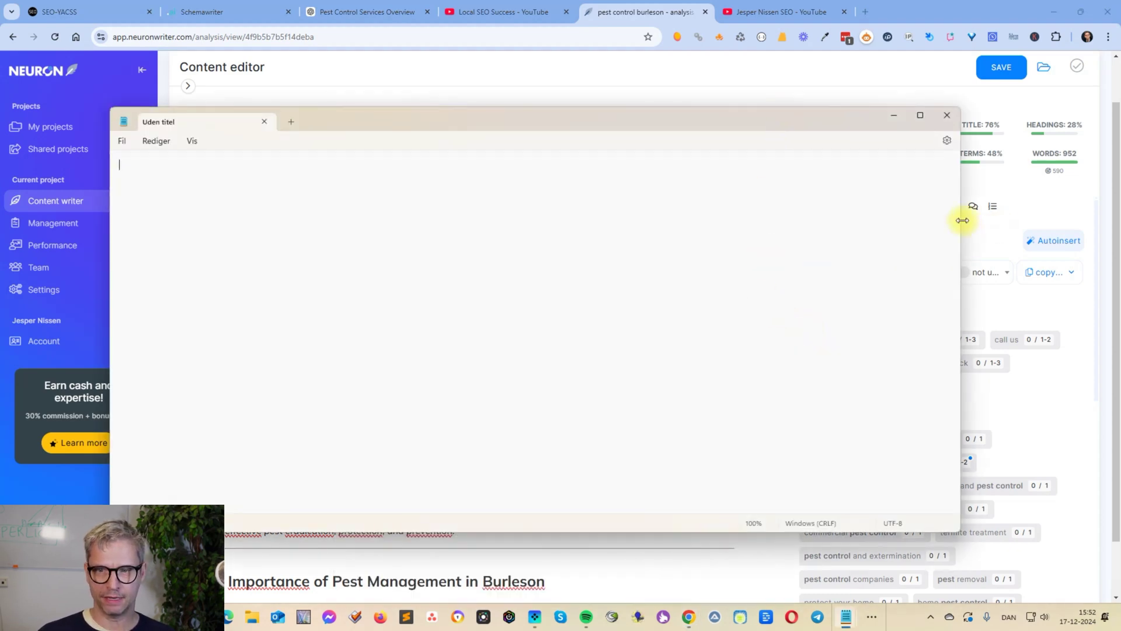
left_click_drag(961, 220, 648, 228)
Copy the list of unused basic article terms and paste it into the blank Notepad note.
left_click(842, 316)
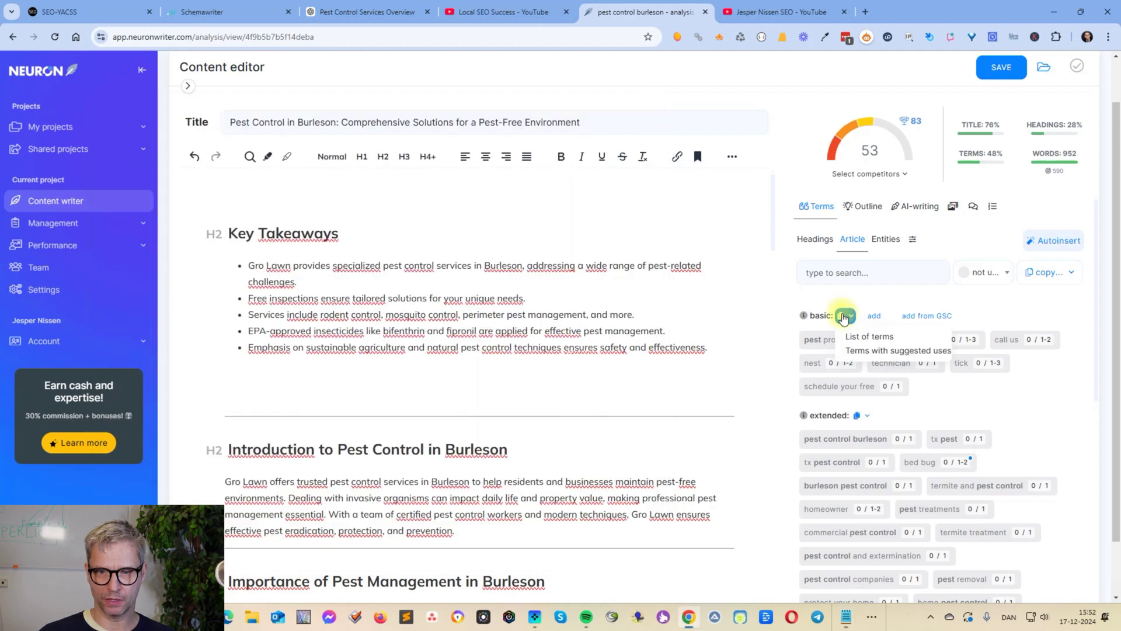
left_click(881, 337)
key("alt+Tab")
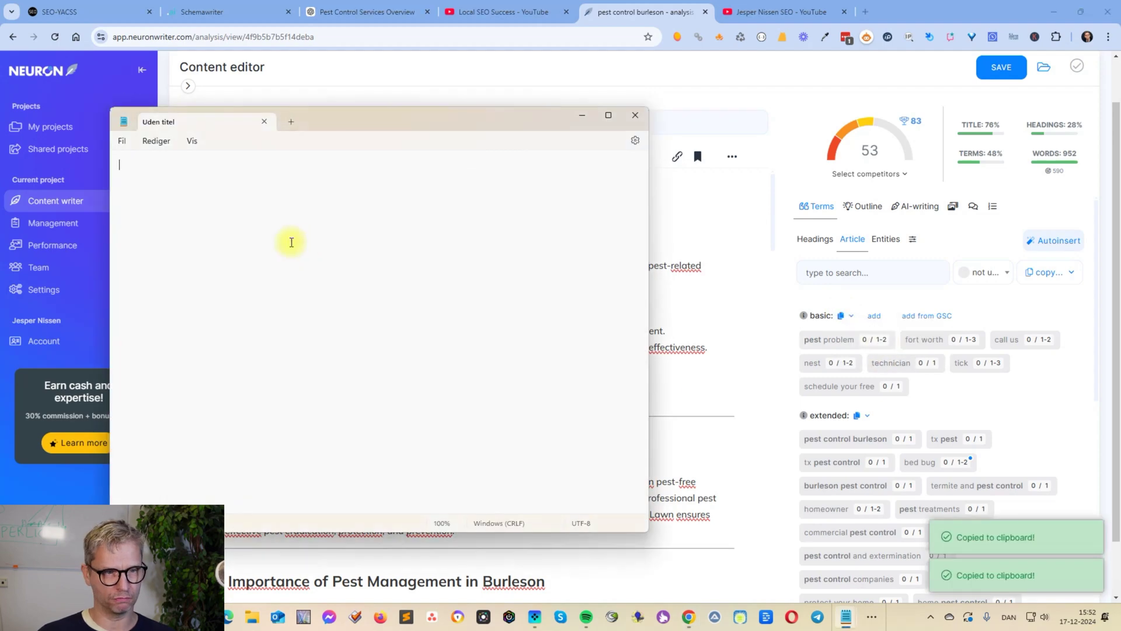
key("ctrl+v")
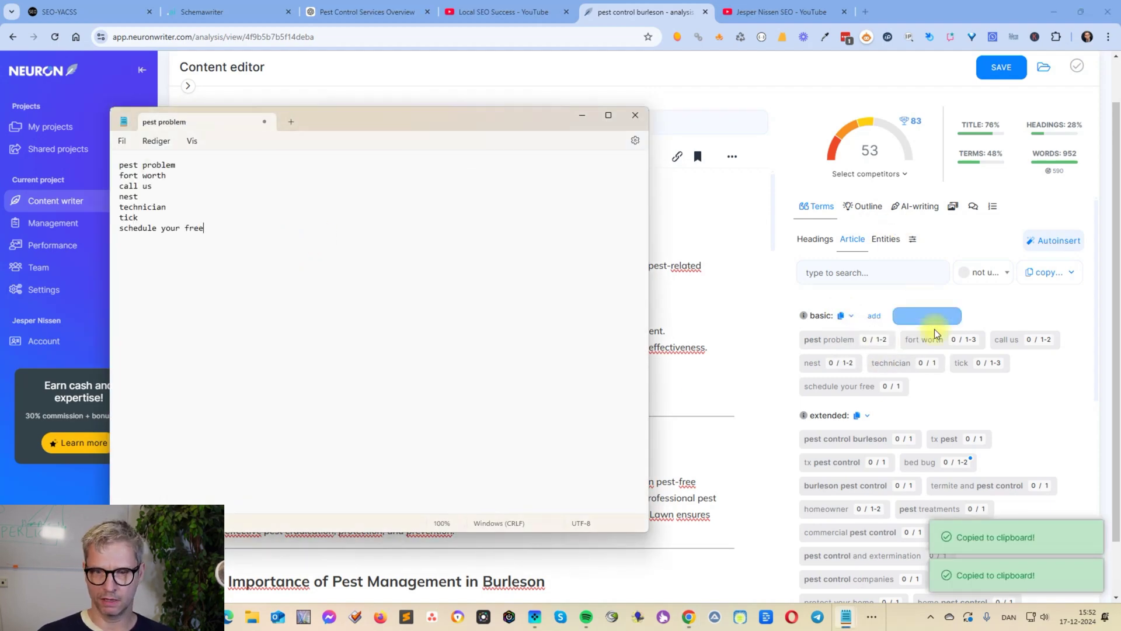
Copy the list of unused extended article terms and add it on a new line below the basic terms in Notepad.
left_click(894, 419)
left_click(857, 415)
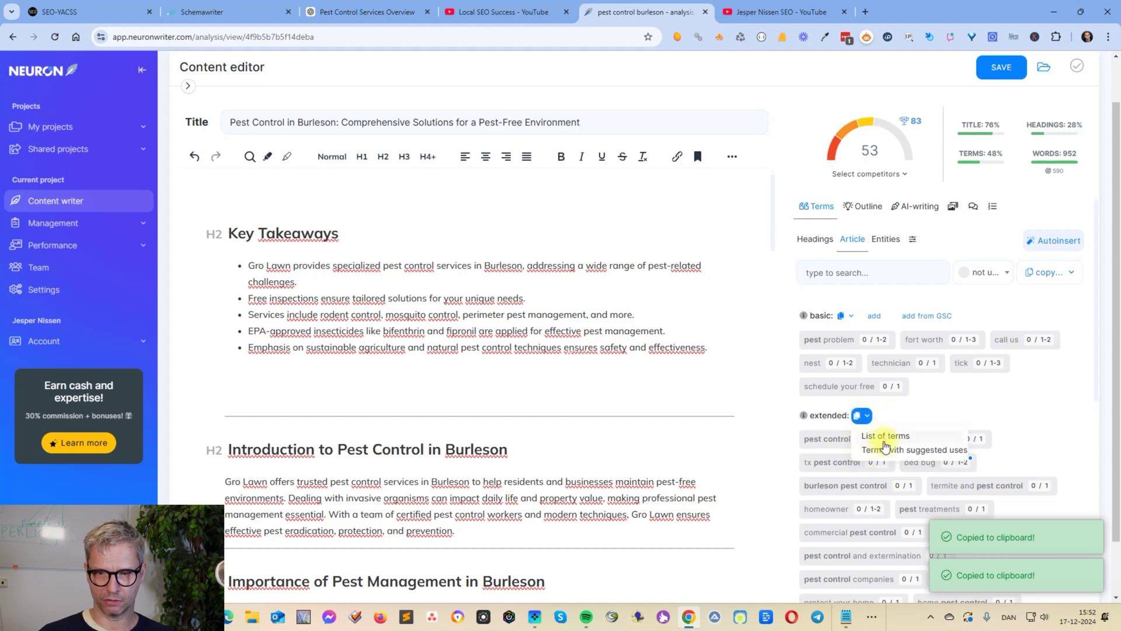
left_click(882, 438)
key("alt+Tab")
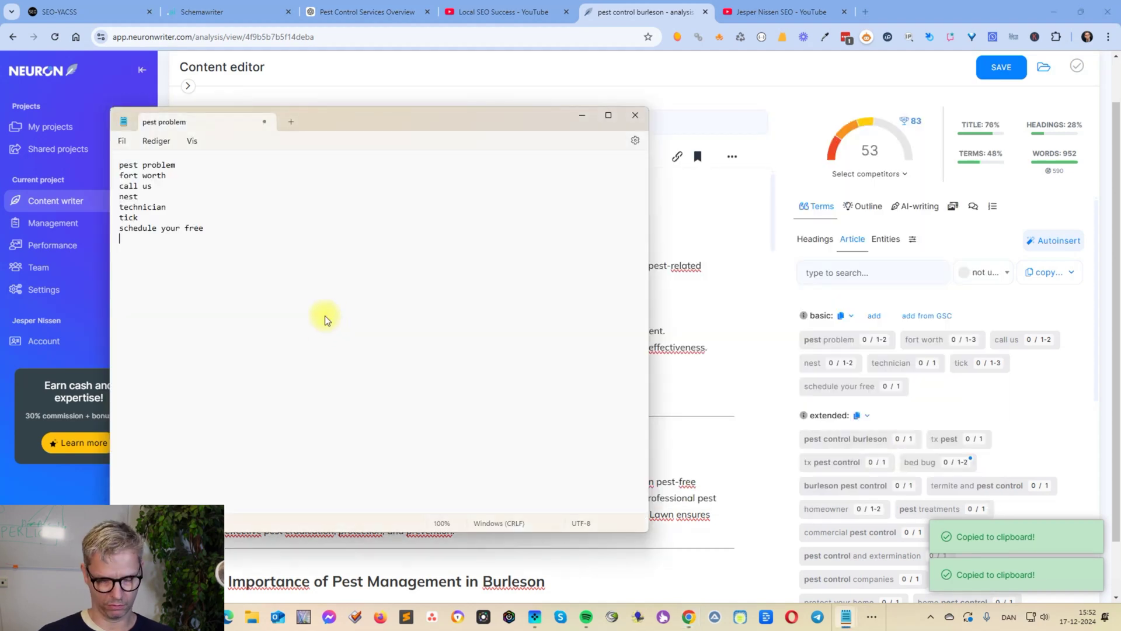
key("ctrl+v")
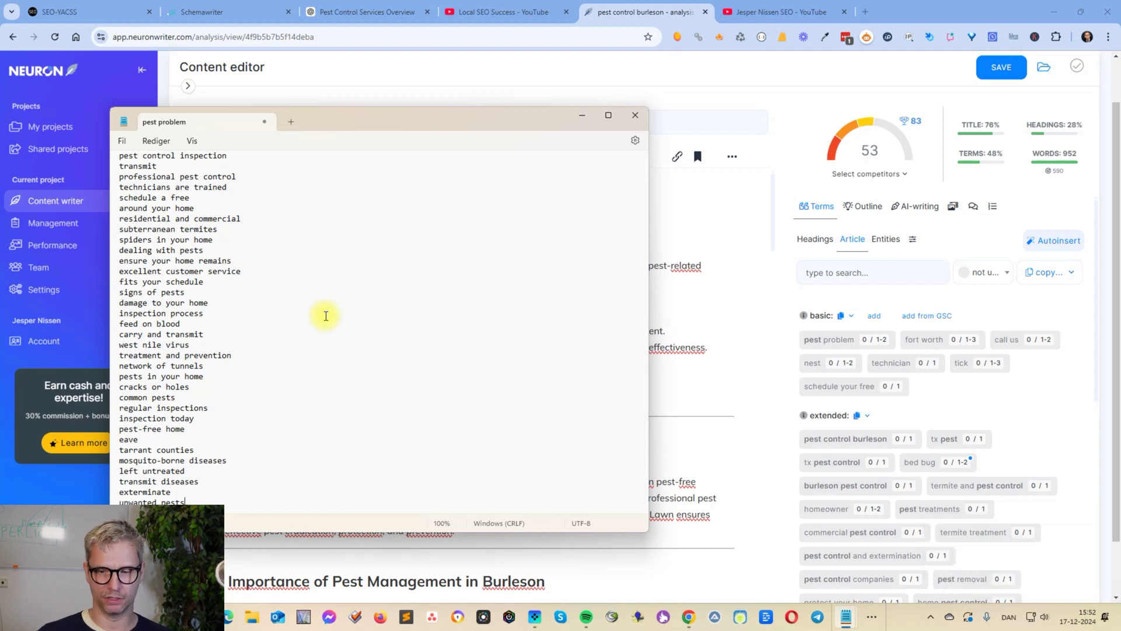
Show the unused heading terms in NeuronWriter and title the term list in Notepad "Body text keywords:".
left_click(816, 241)
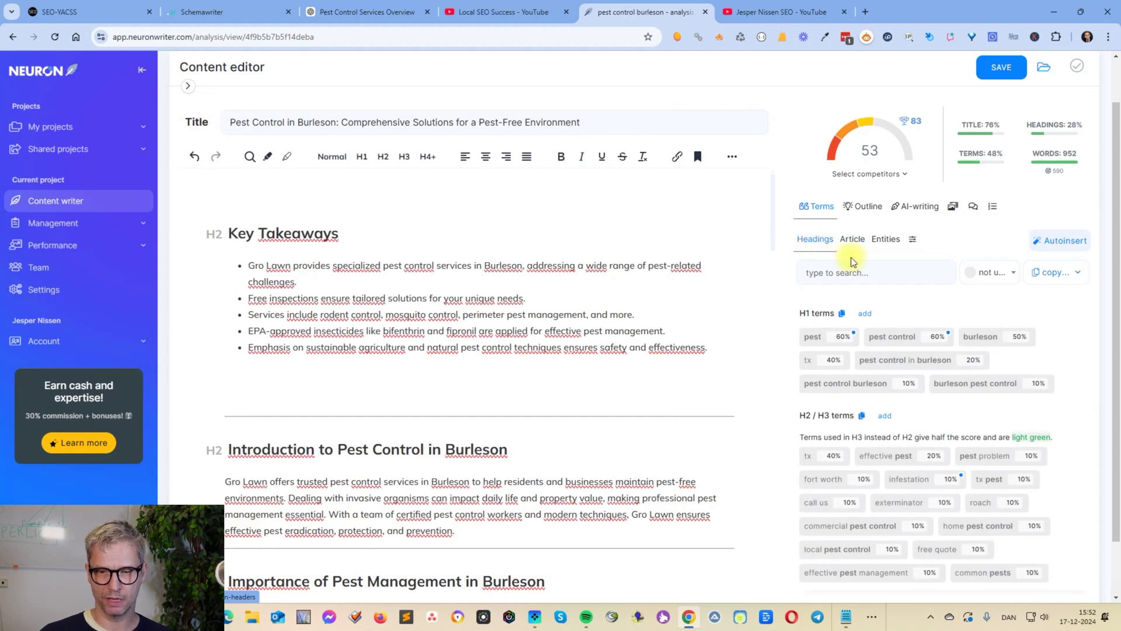
scroll(850, 257, "down", 1)
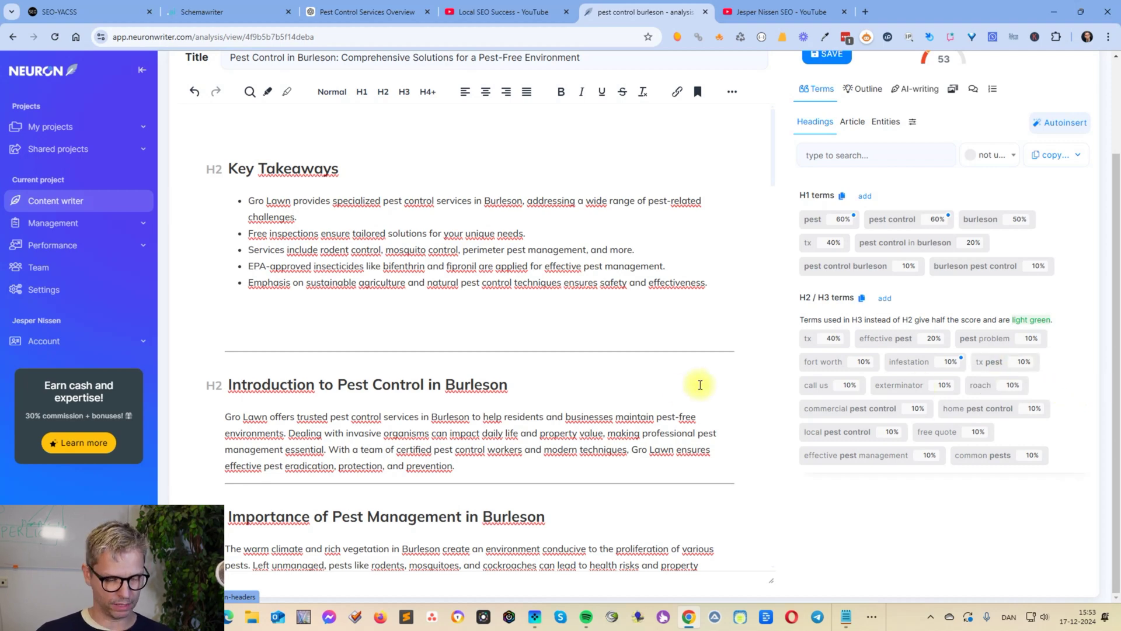
key("alt+Tab")
scroll(263, 352, "up", 8)
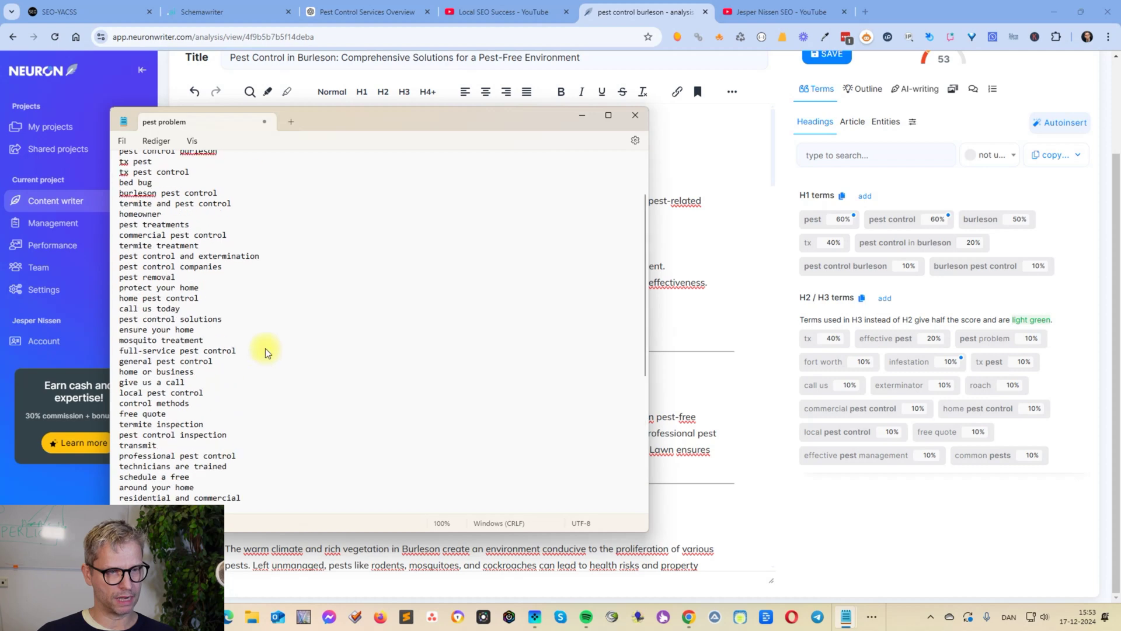
scroll(265, 352, "up", 3)
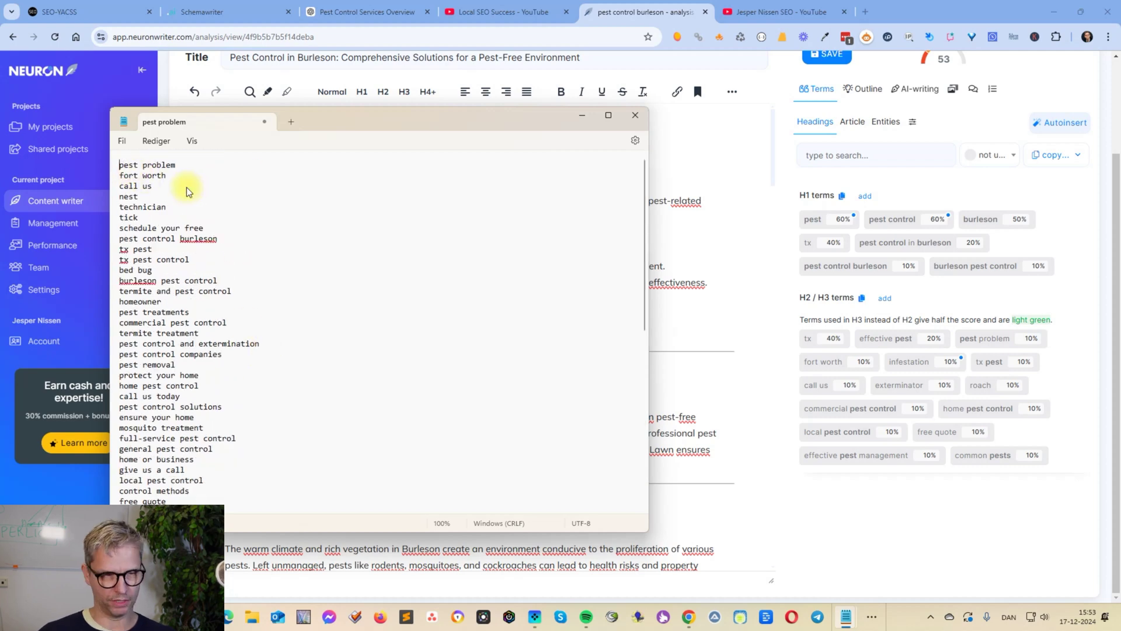
key("Return")
key("Up")
type("Body ")
type("tes")
type("xt keywords:")
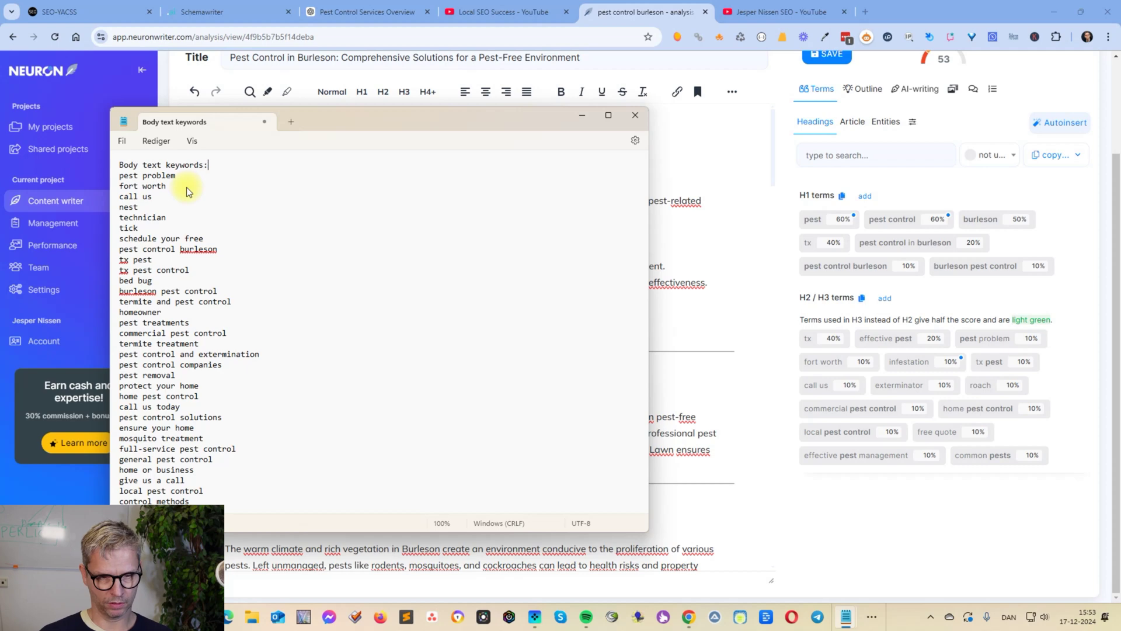
Add a "Subheader keywords:" section above the body text keywords in the note, filled with the copied unused H2/H3 terms.
key("Home")
key("Return")
key("Return")
key("Up")
key("Up")
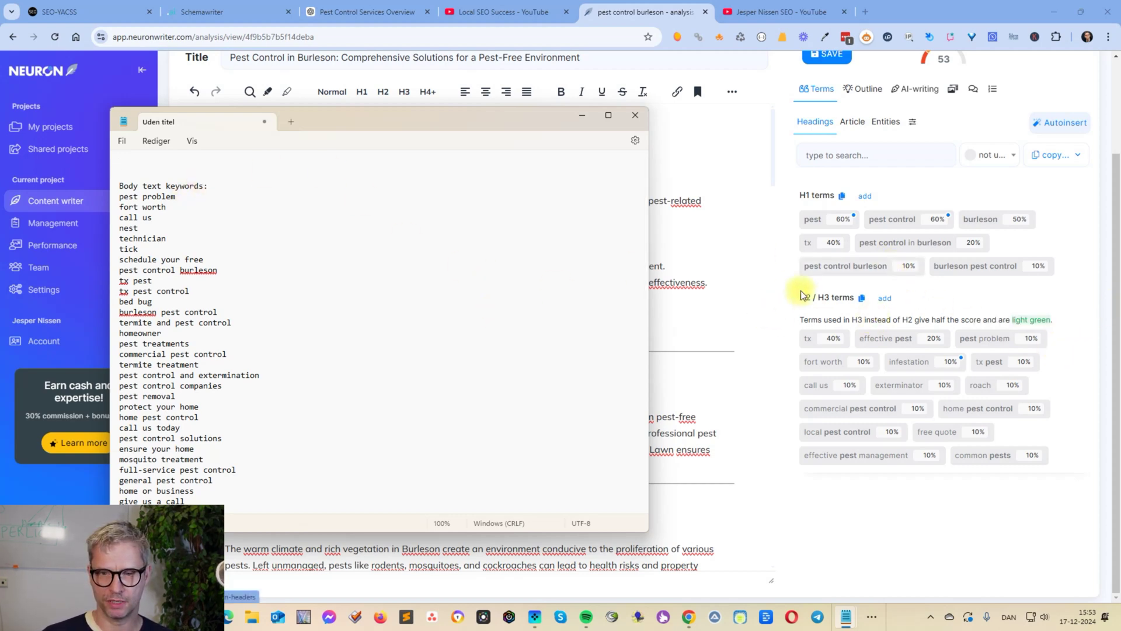
double_click(862, 300)
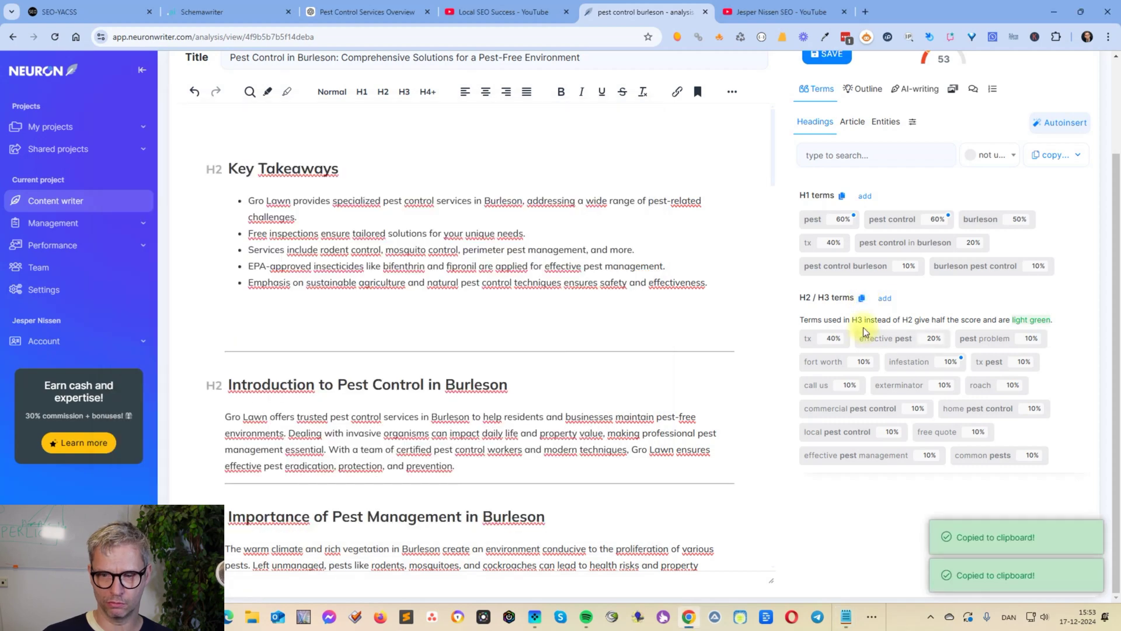
left_click(860, 300)
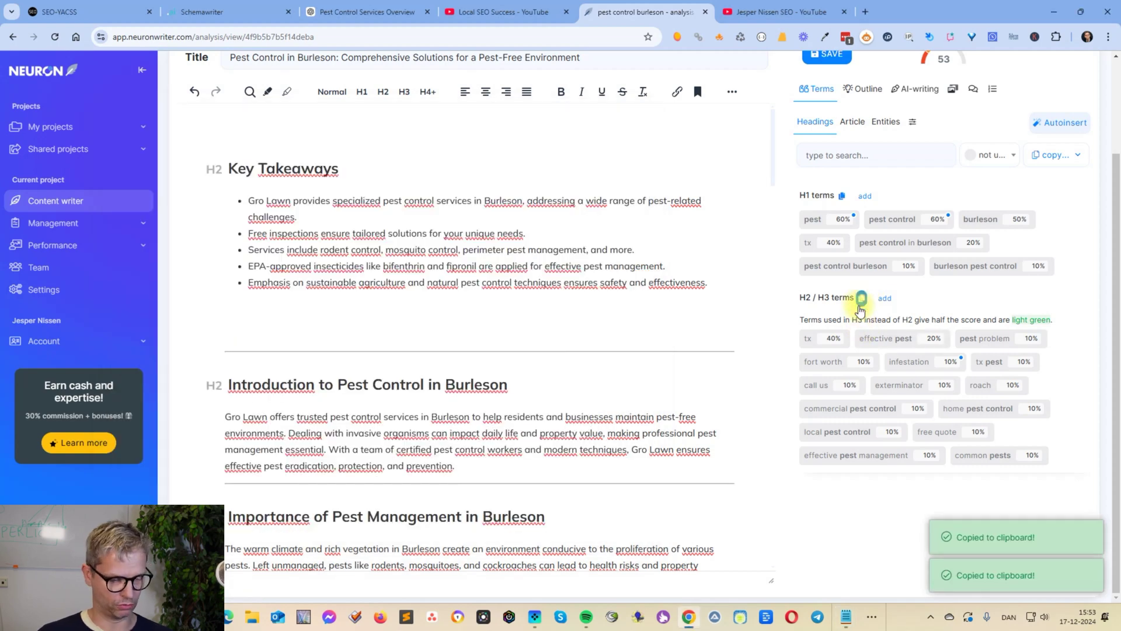
key("alt+Tab")
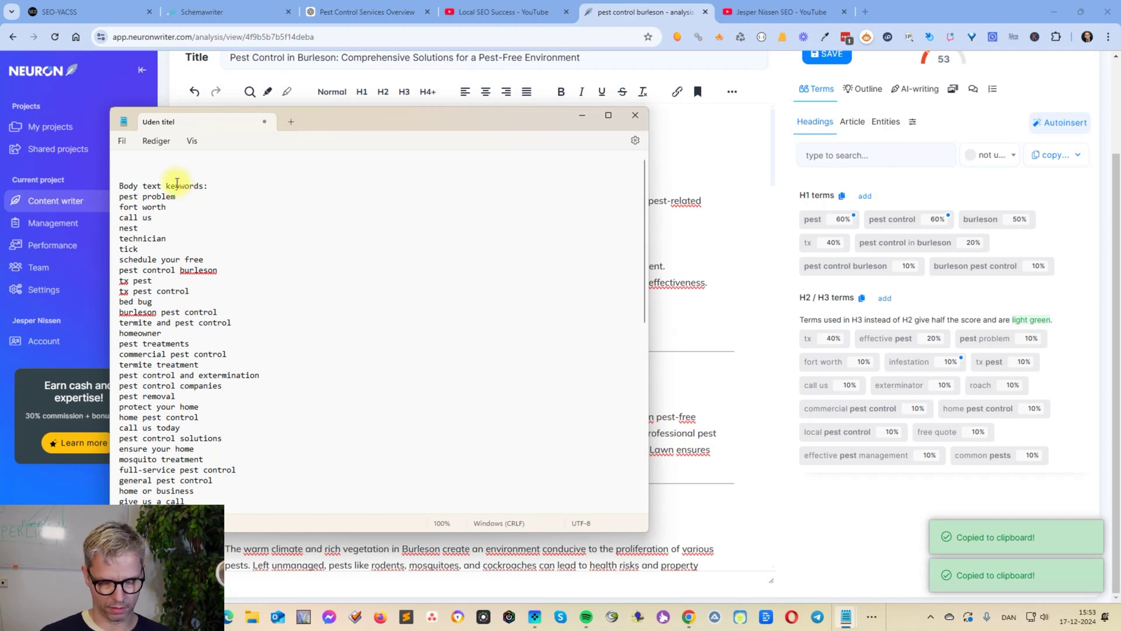
type("Subheader ")
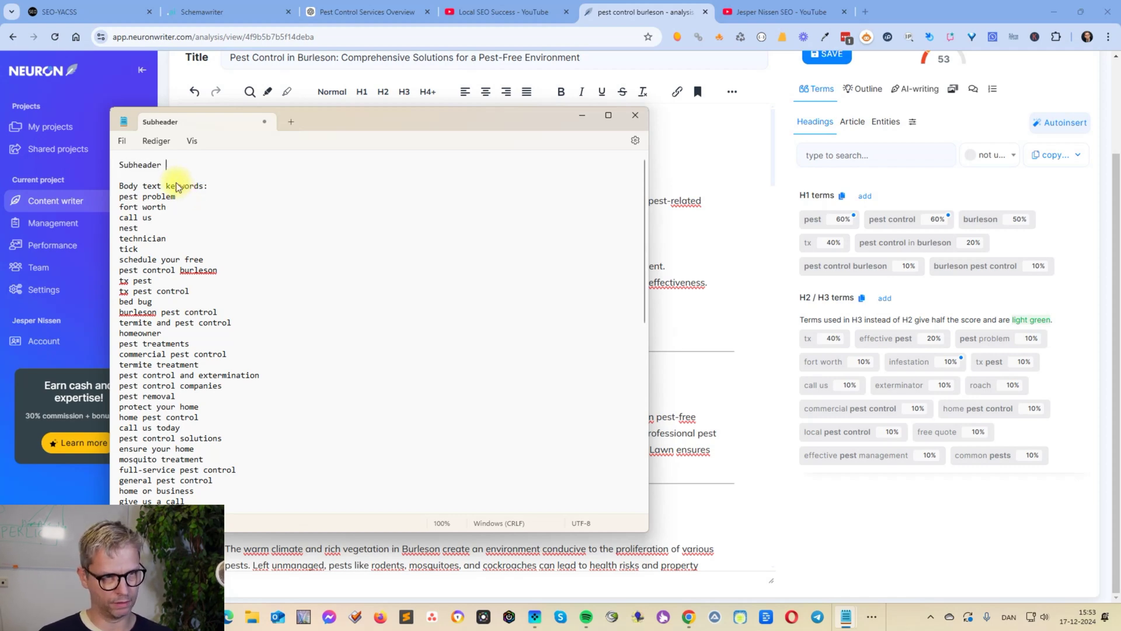
type("keywords:")
key("Return")
key("ctrl+v")
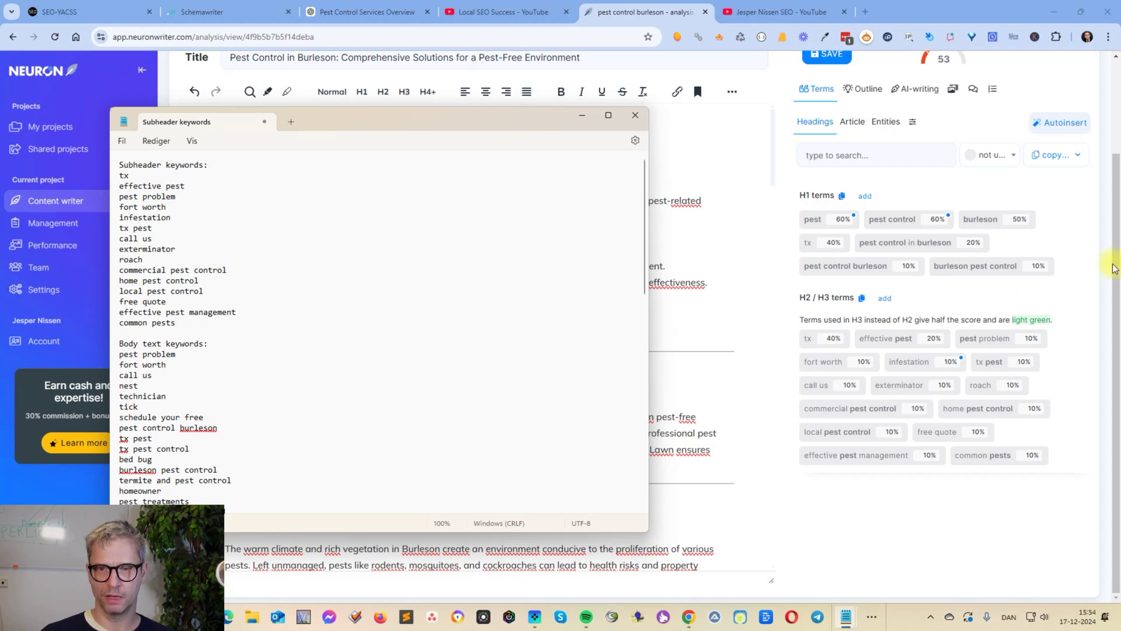
Switch to the ChatGPT pest control chat and examine the past-conversation questions and the earlier prompt requesting an additional section.
left_click(384, 15)
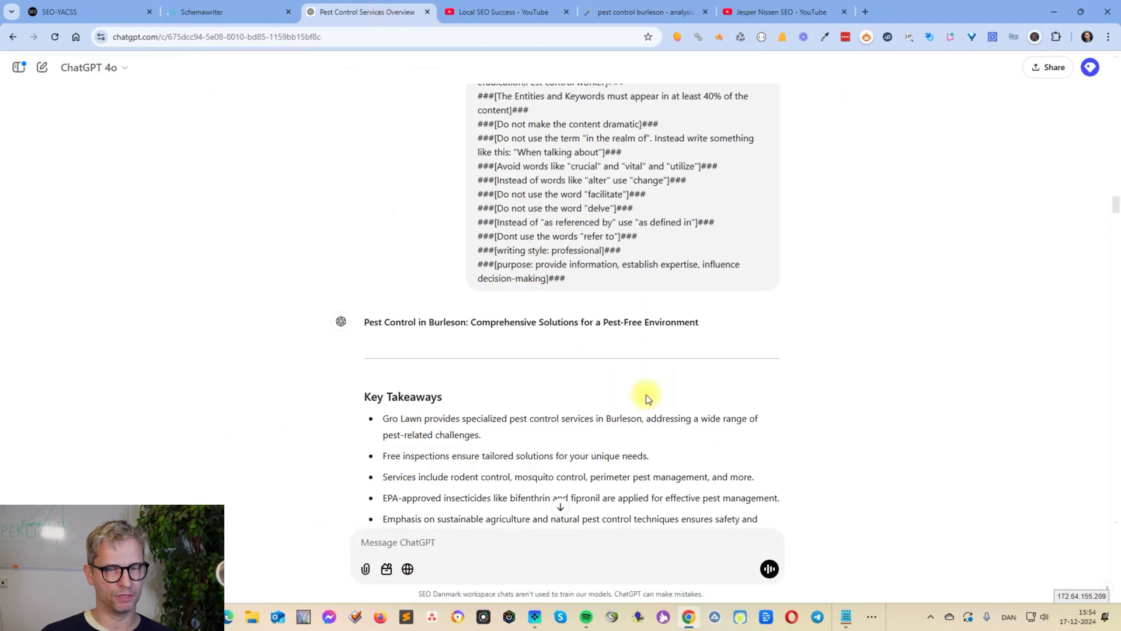
left_click_drag(1111, 200, 1116, 507)
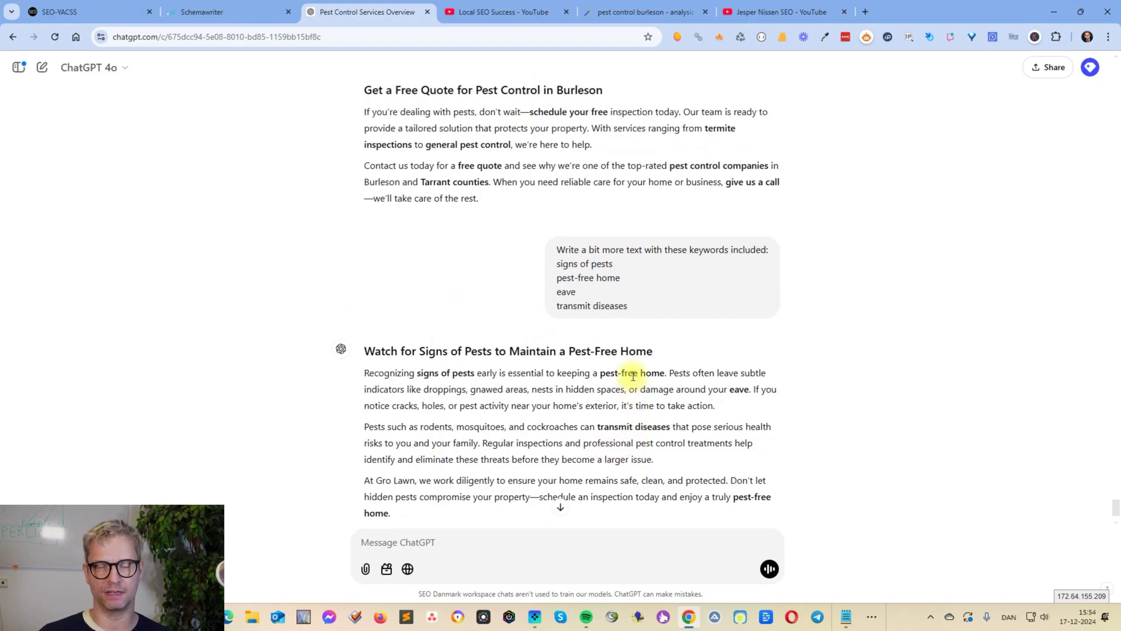
scroll(633, 363, "up", 20)
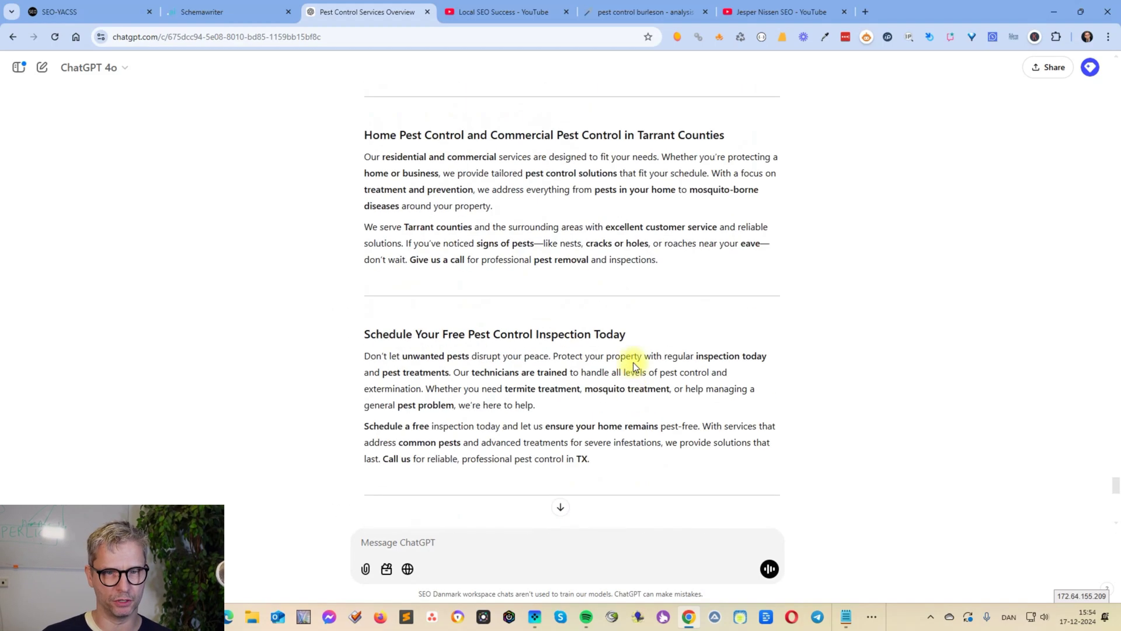
scroll(634, 363, "up", 20)
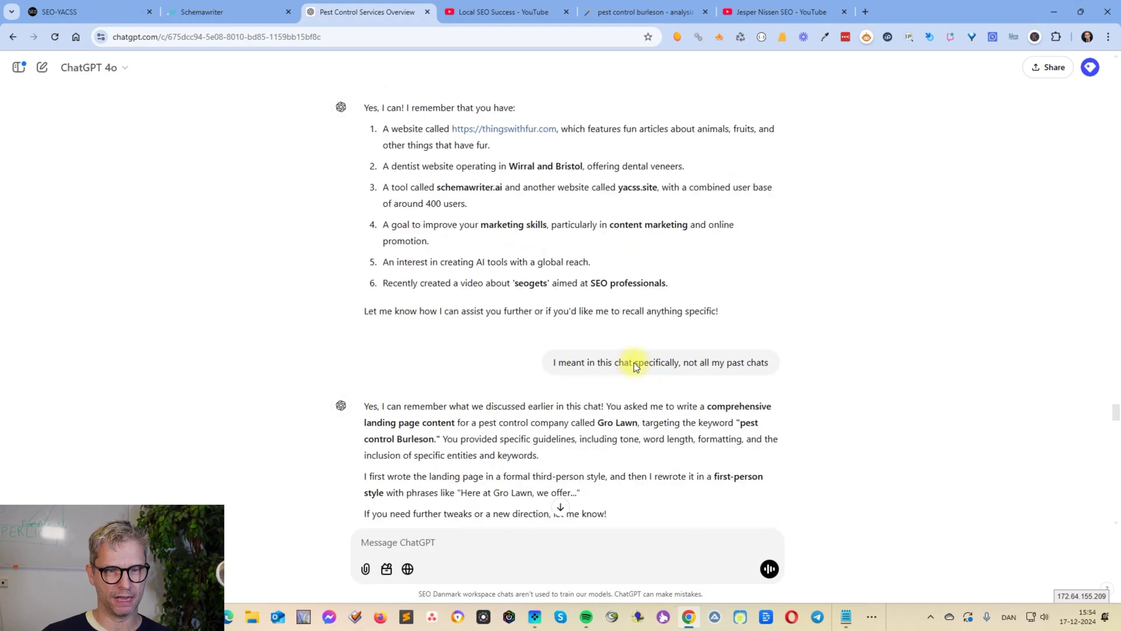
scroll(635, 365, "up", 2)
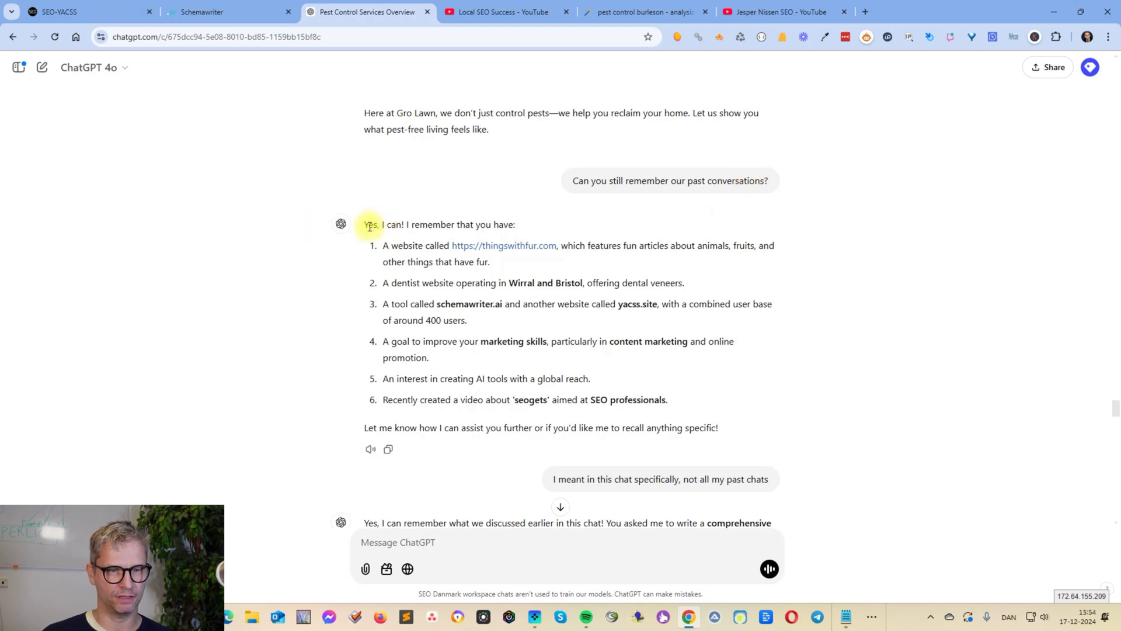
left_click_drag(409, 246, 525, 246)
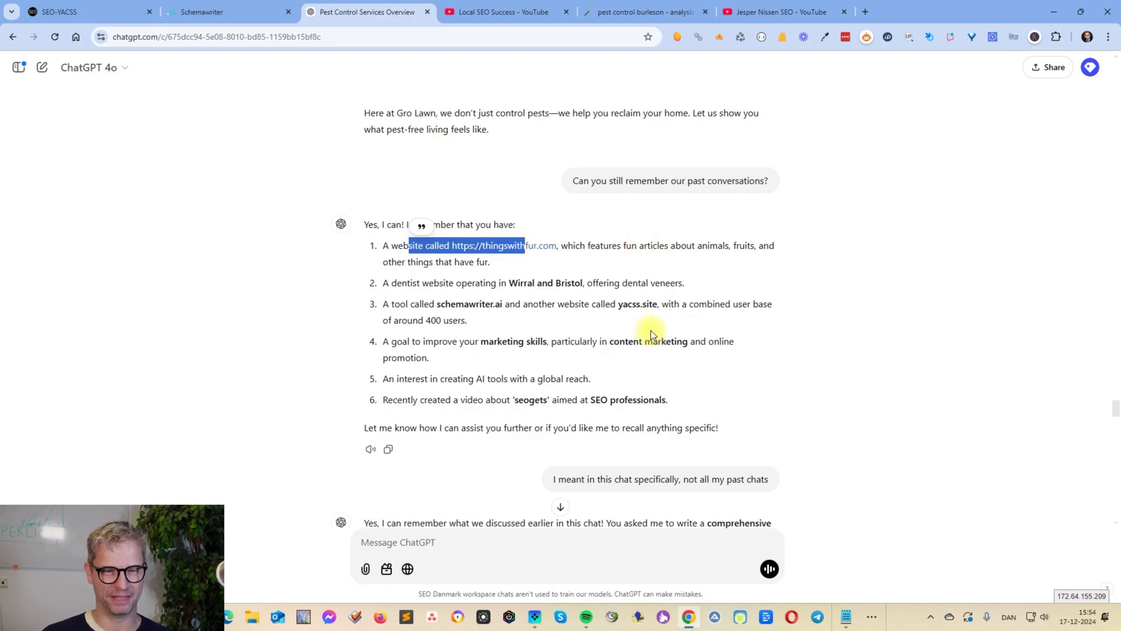
scroll(650, 328, "down", 4)
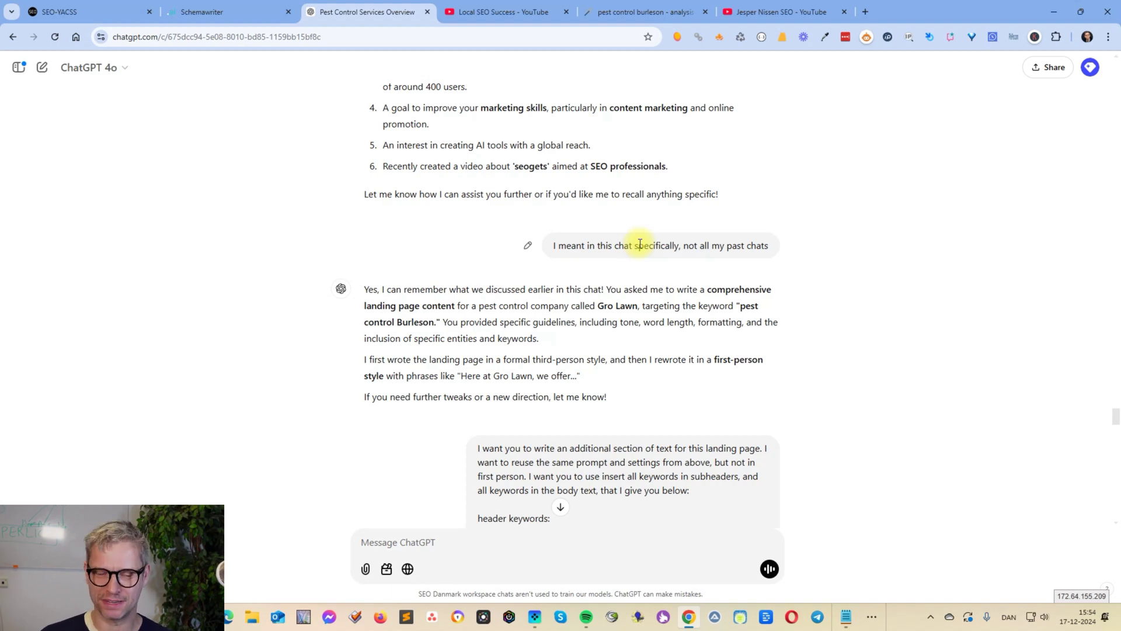
scroll(581, 288, "down", 3)
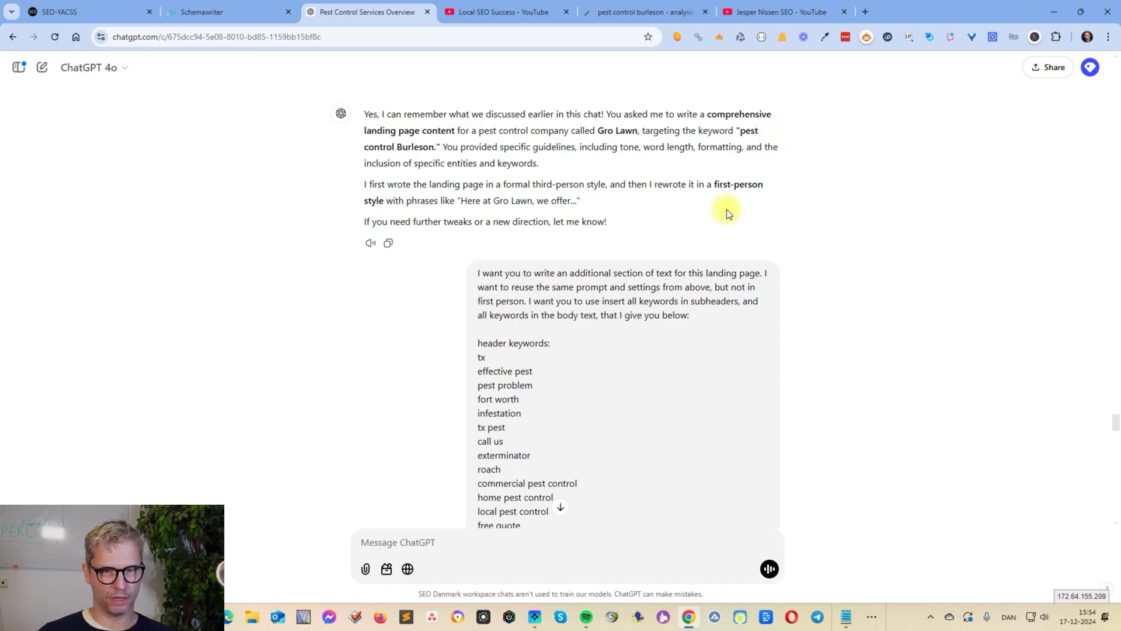
scroll(727, 209, "down", 20)
scroll(738, 186, "up", 20)
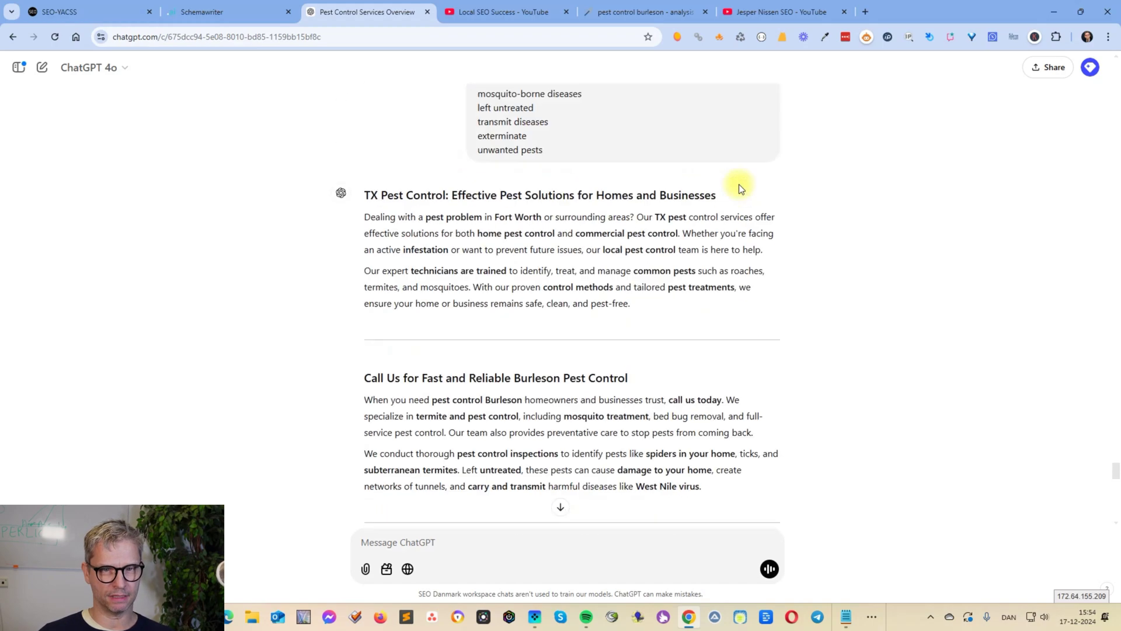
Reuse the earlier instruction for an additional landing page section, not in first person, by copying it into a new ChatGPT message.
left_click_drag(690, 199, 478, 155)
right_click(524, 175)
left_click(584, 211)
left_click(561, 507)
left_click(457, 555)
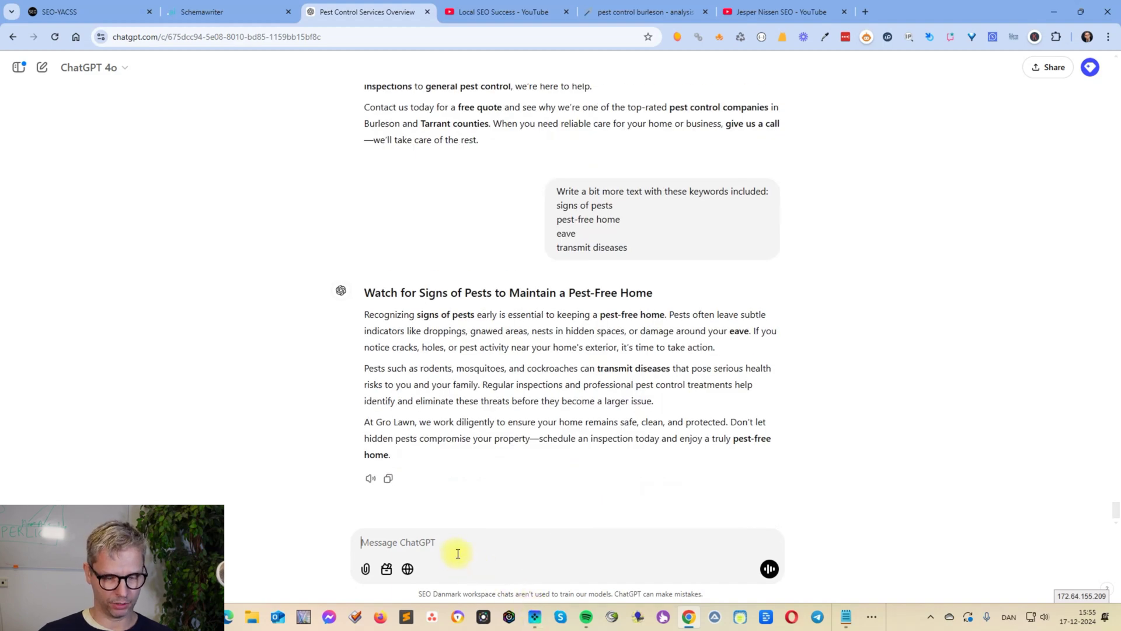
key("ctrl+v")
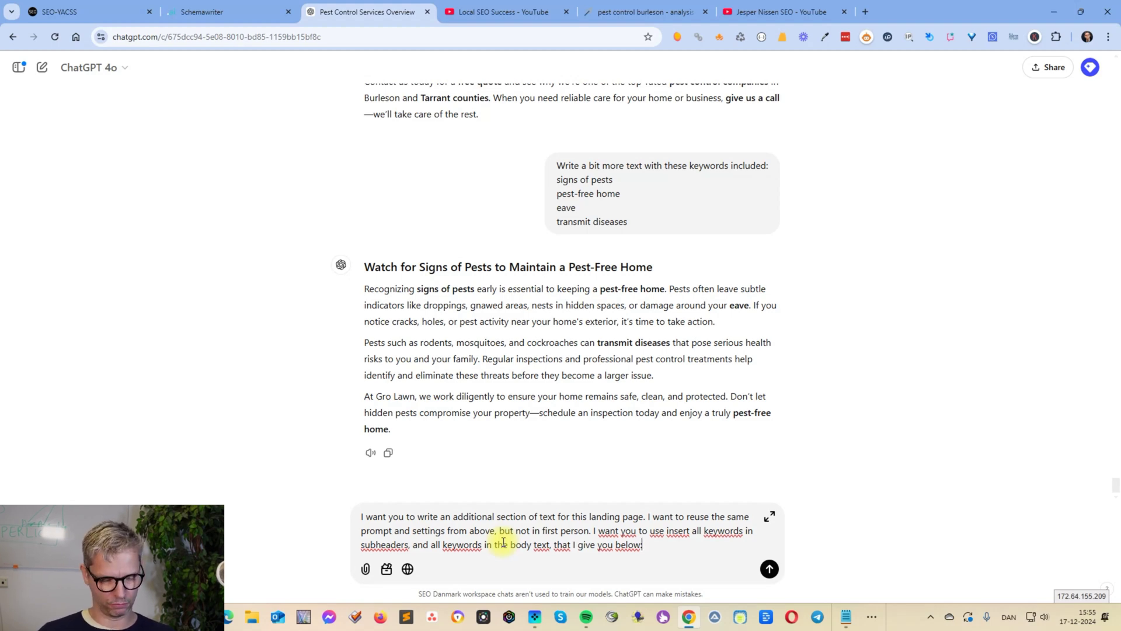
Add all subheader and body text keywords from the Notepad note below the instruction and send the prompt.
key("shift+Return")
key("alt+Tab")
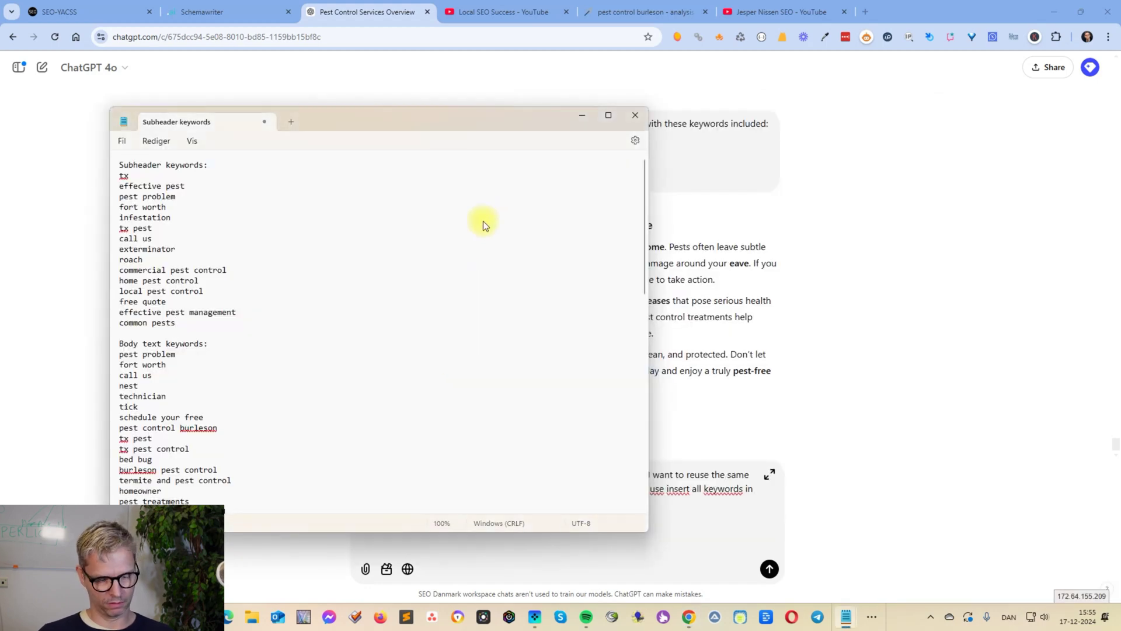
key("ctrl+a")
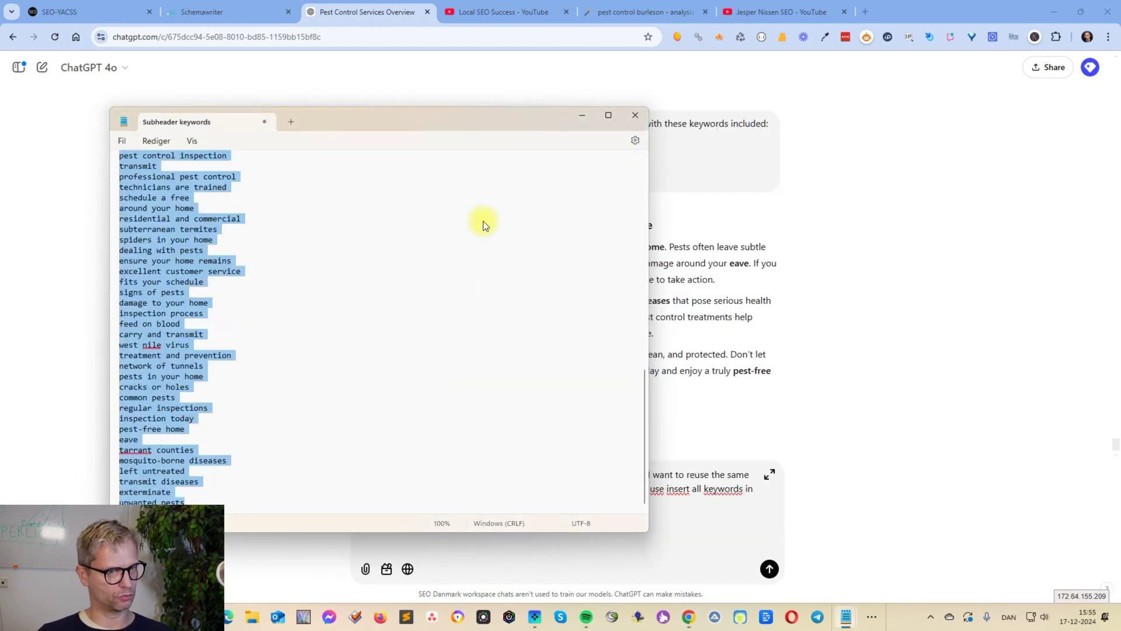
left_click(713, 537)
key("ctrl+v")
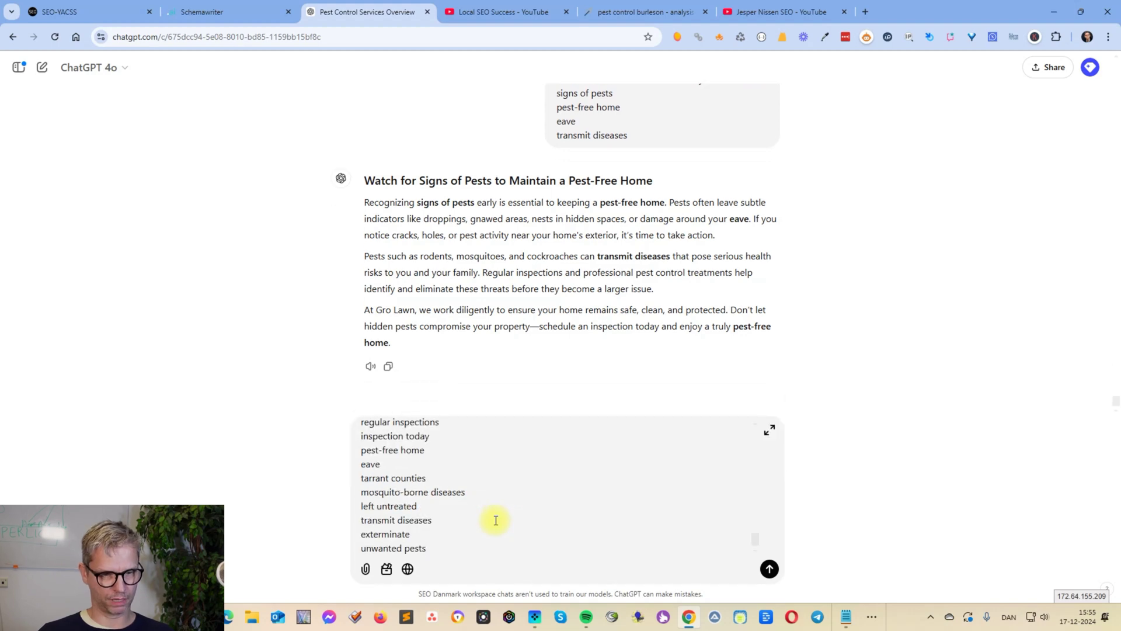
left_click(770, 571)
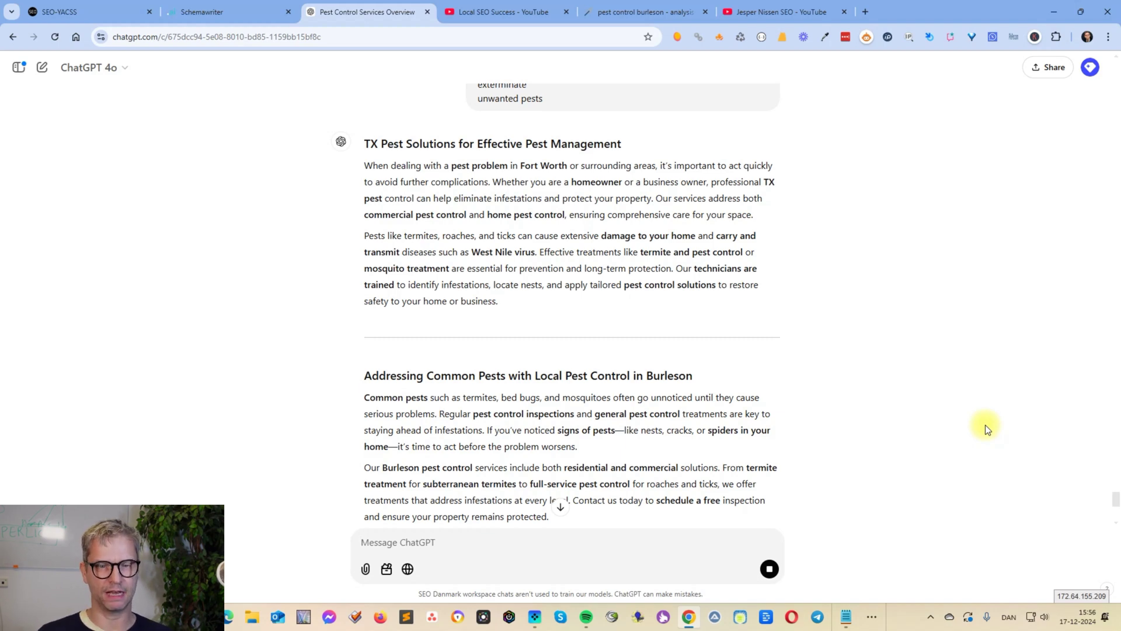
Copy ChatGPT's complete new landing page text and switch to the NeuronWriter article for pest control burleson.
scroll(742, 385, "down", 7)
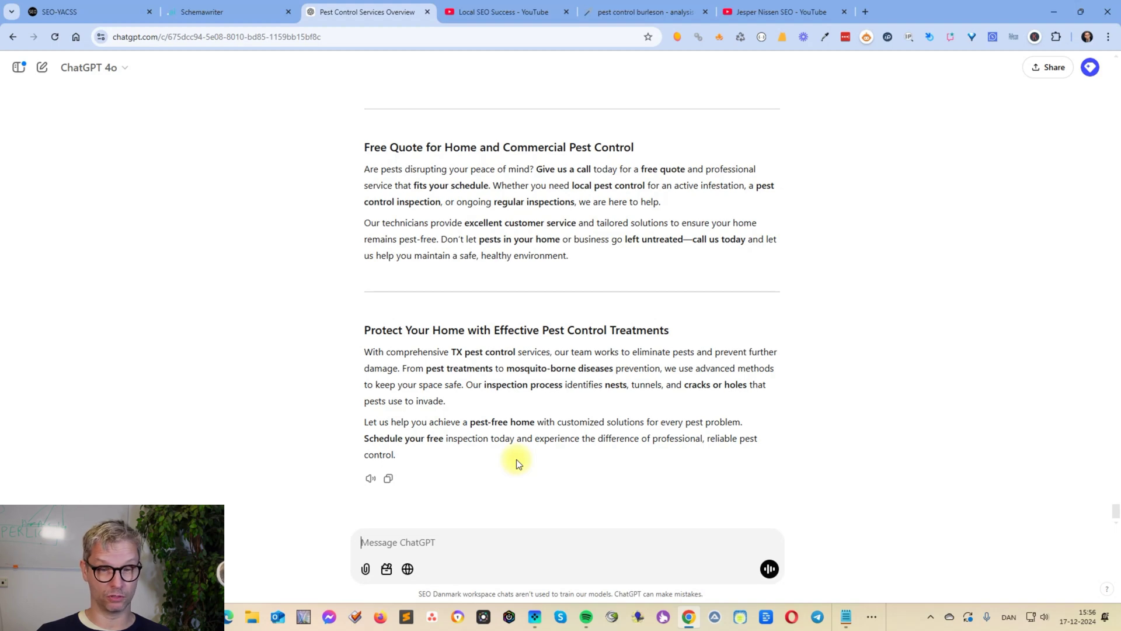
left_click(388, 480)
left_click(645, 12)
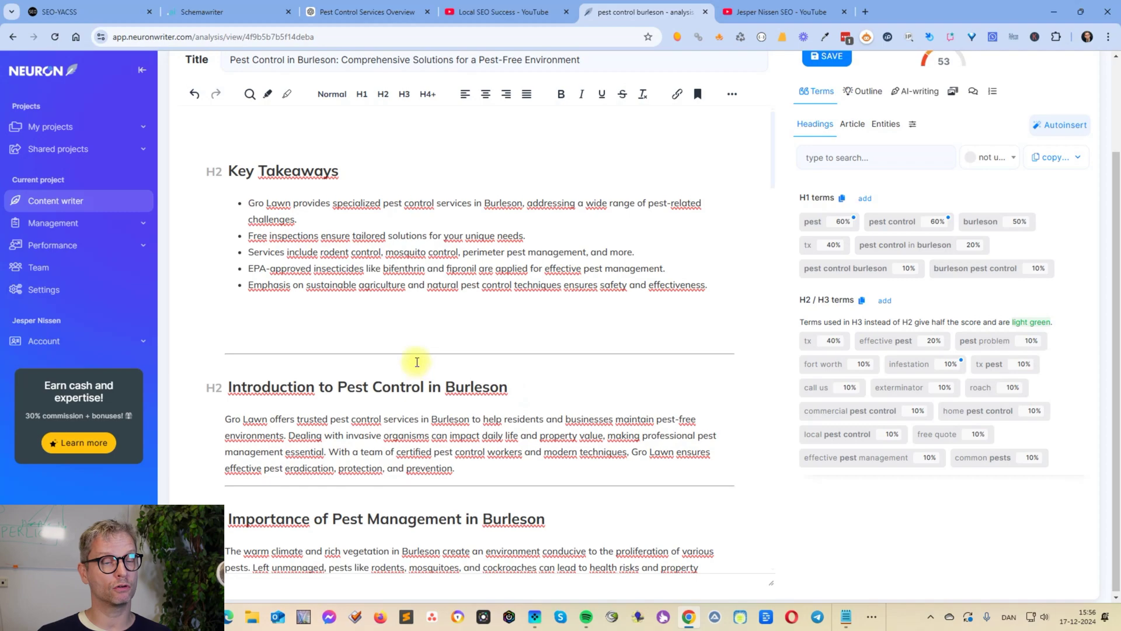
Make room below the "Testimonials from Burleson Customers" text, above "Contact Us Today", and insert the copied ChatGPT sections there.
scroll(676, 352, "down", 20)
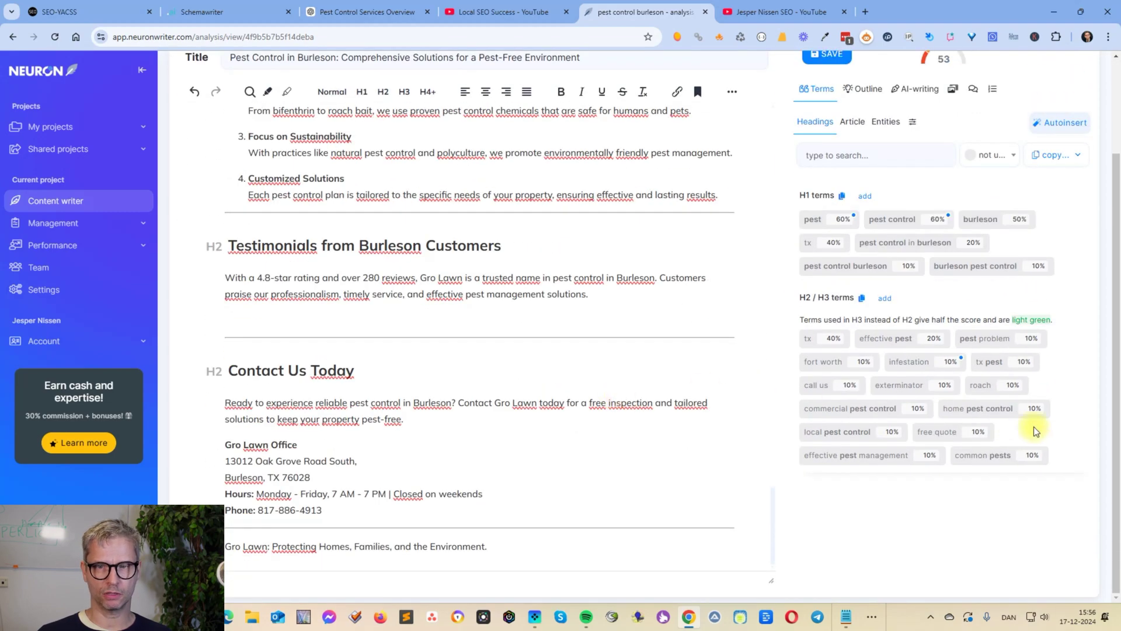
scroll(1033, 427, "up", 3)
scroll(510, 390, "down", 2)
scroll(502, 392, "up", 2)
scroll(444, 406, "down", 1)
left_click(251, 385)
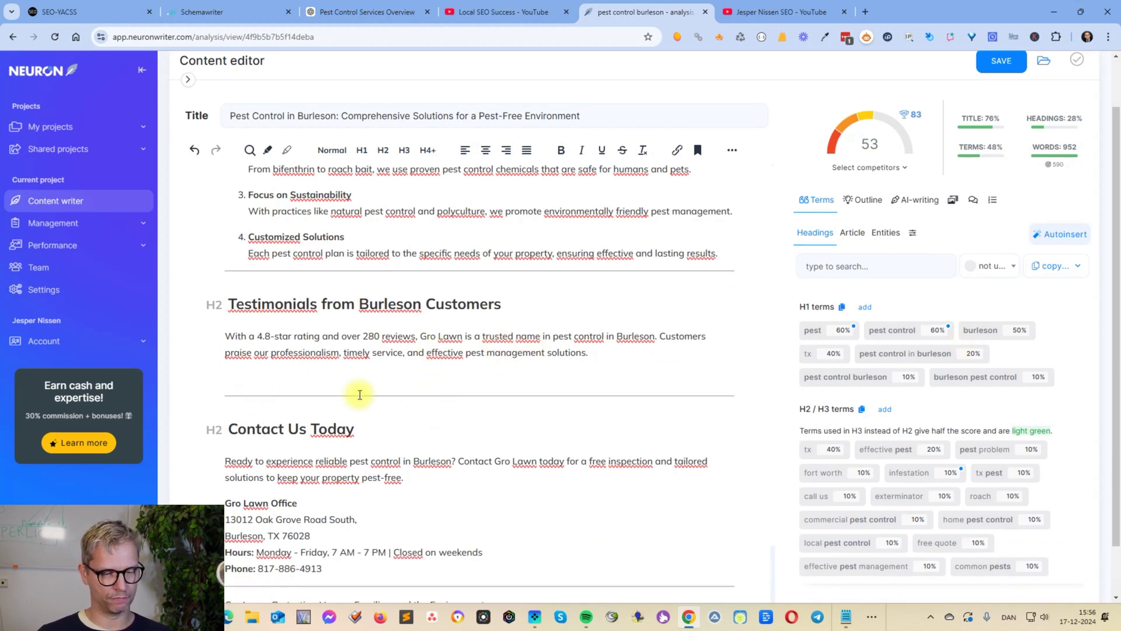
key("Return")
key("Return")
key("Return")
key("Return")
key("Return")
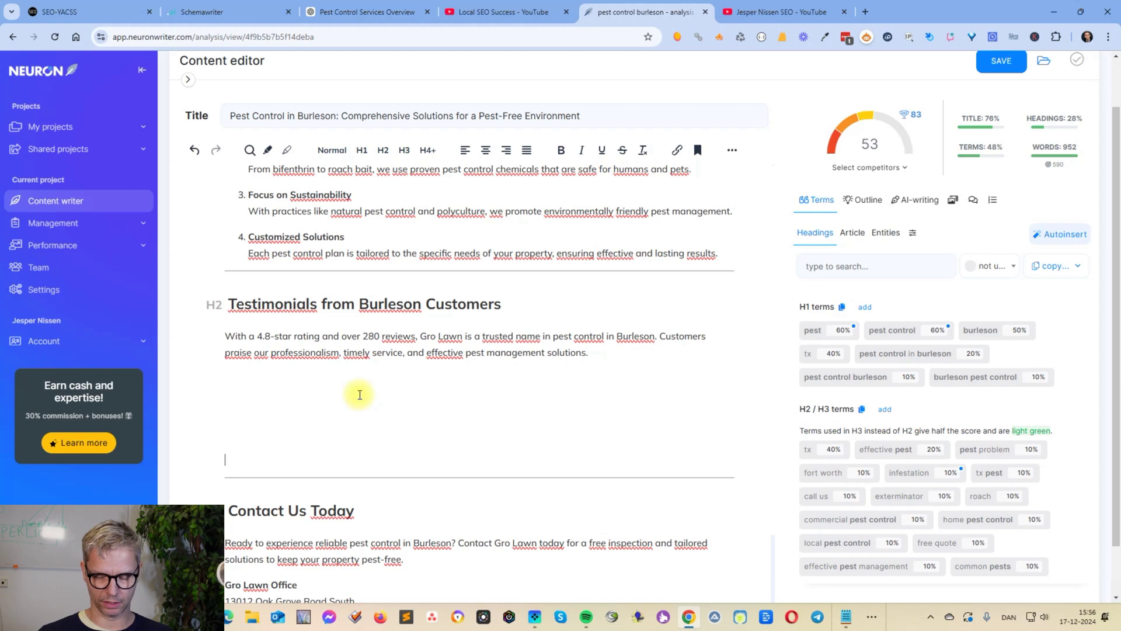
key("ctrl+v")
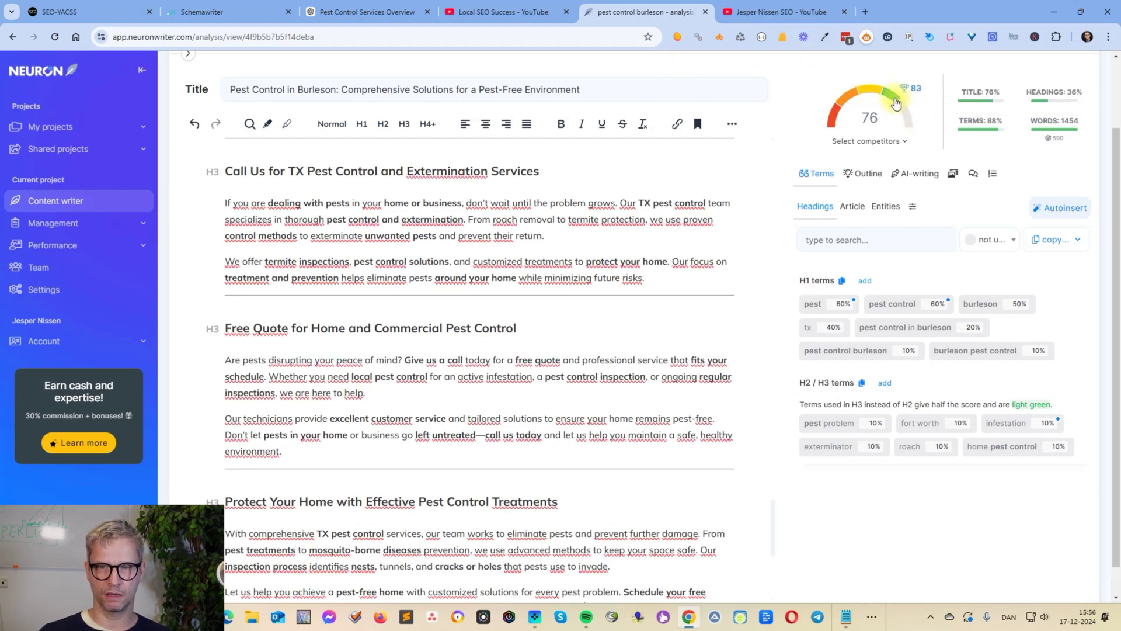
mouse_move(903, 91)
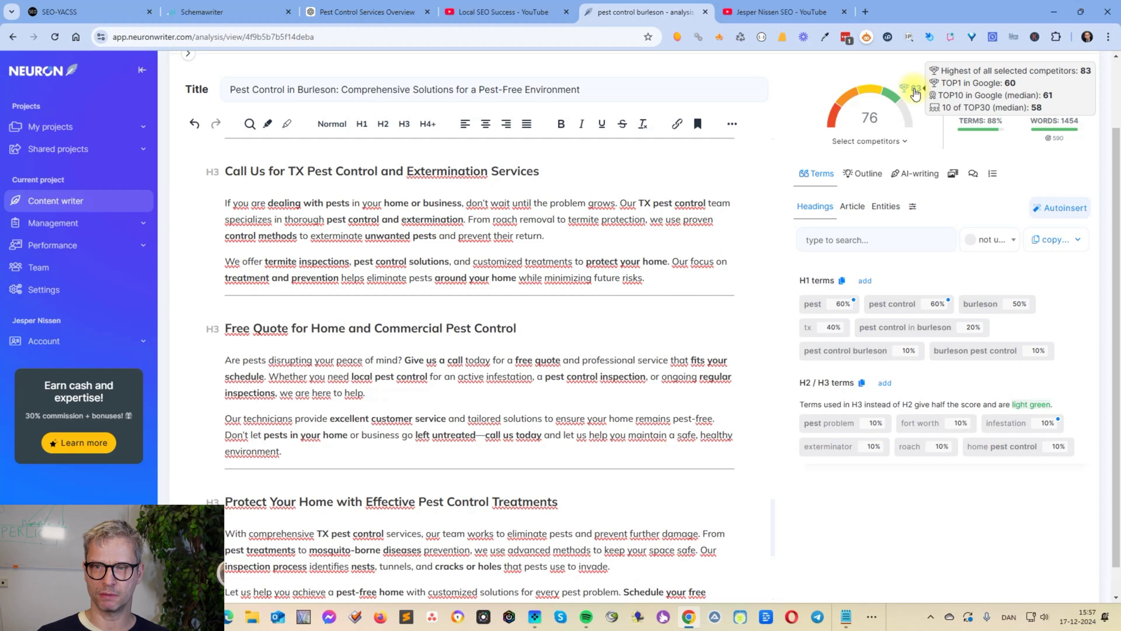
Change the headings "Protect Your Home with Effective Pest Control Treatments" and "Free Quote for Home and Commercial Pest Control" to H2.
scroll(550, 314, "down", 5)
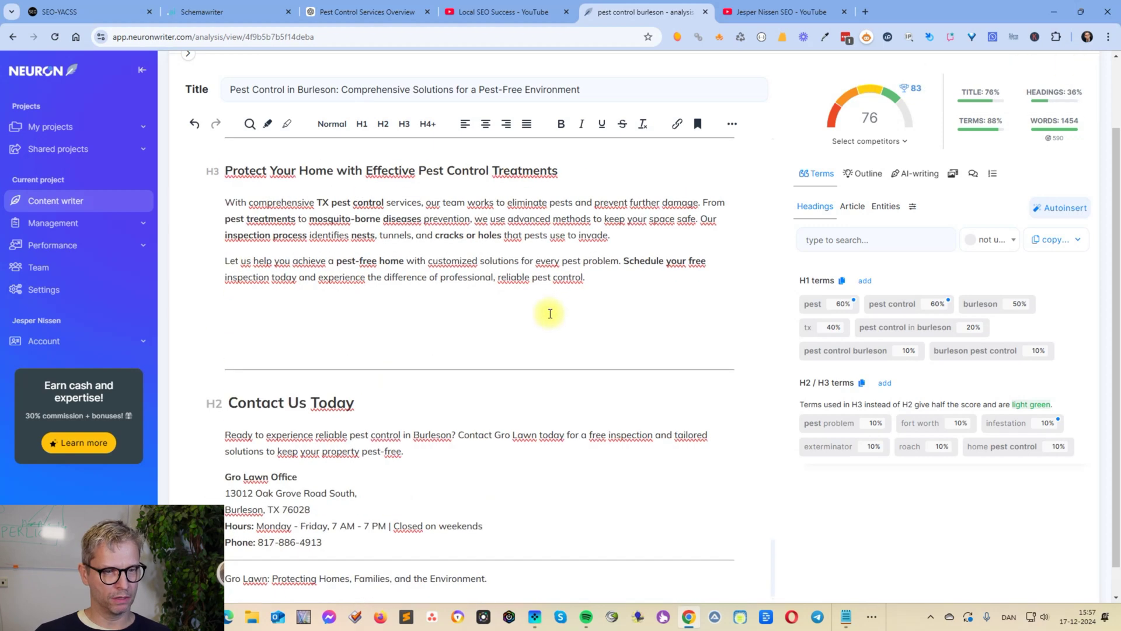
scroll(338, 413, "up", 3)
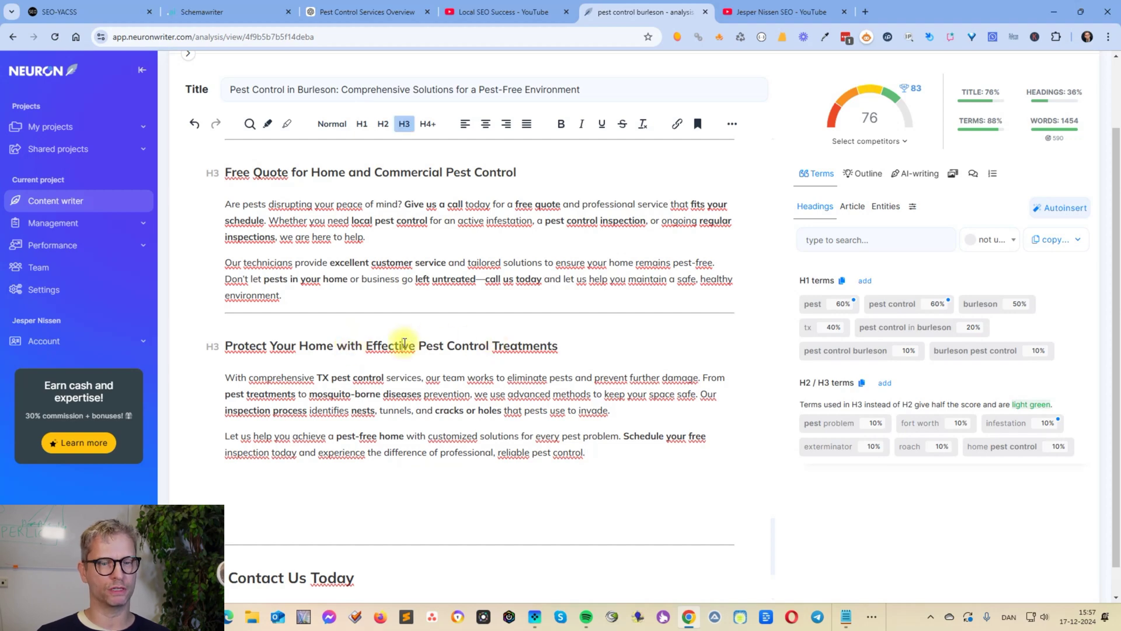
triple_click(404, 344)
right_click(404, 345)
left_click(387, 315)
left_click(400, 316)
scroll(400, 427, "up", 4)
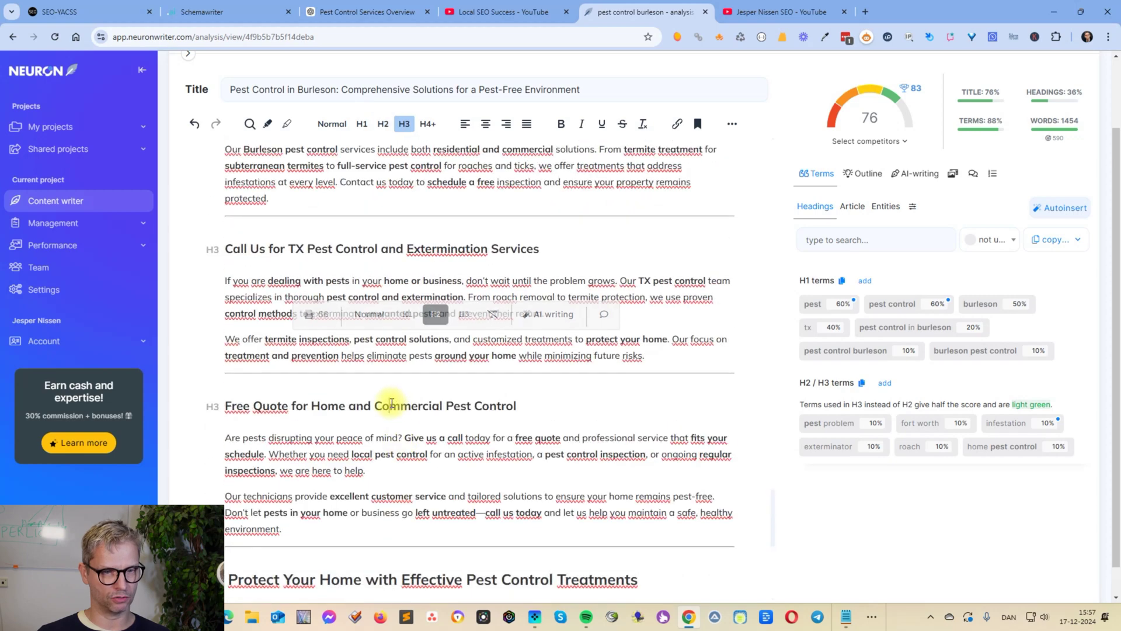
triple_click(389, 405)
left_click(374, 376)
Set "Call Us for TX Pest Control and Extermination Services" and "Addressing Common Pests with Local Pest Control in Burleson" as H2 headings.
triple_click(409, 282)
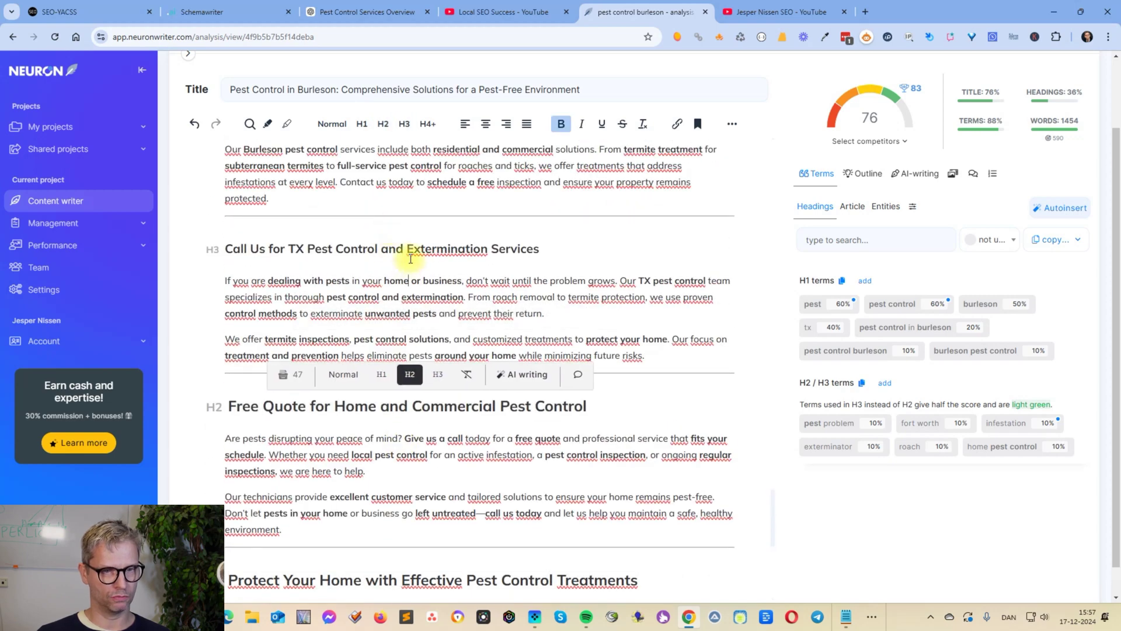
left_click(413, 253)
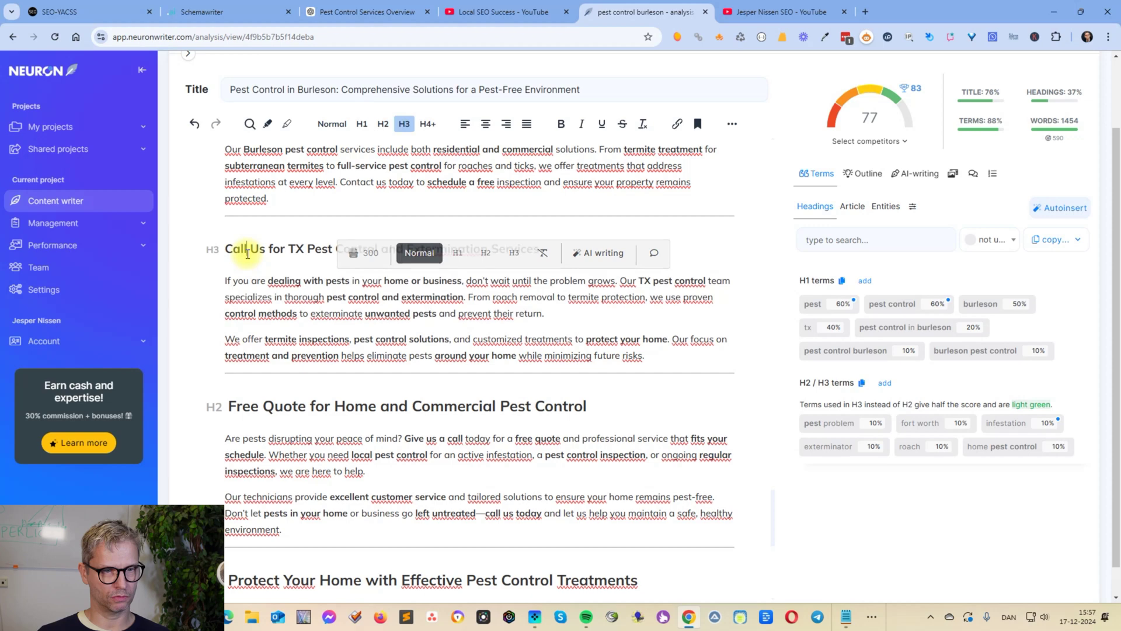
triple_click(322, 248)
left_click(361, 220)
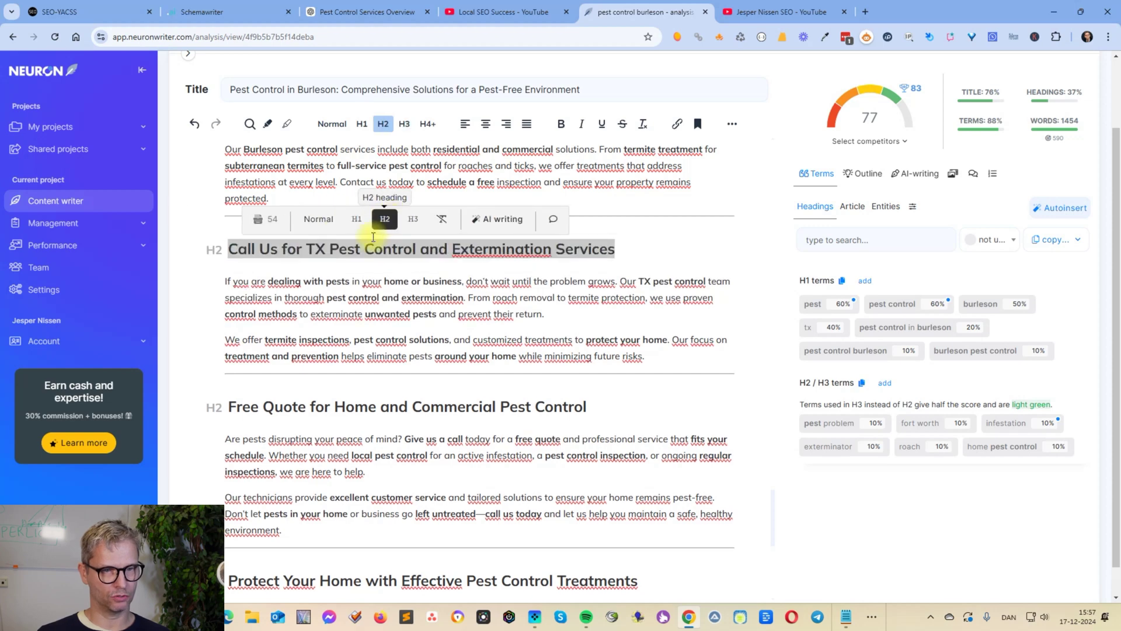
scroll(408, 292, "up", 5)
triple_click(429, 392)
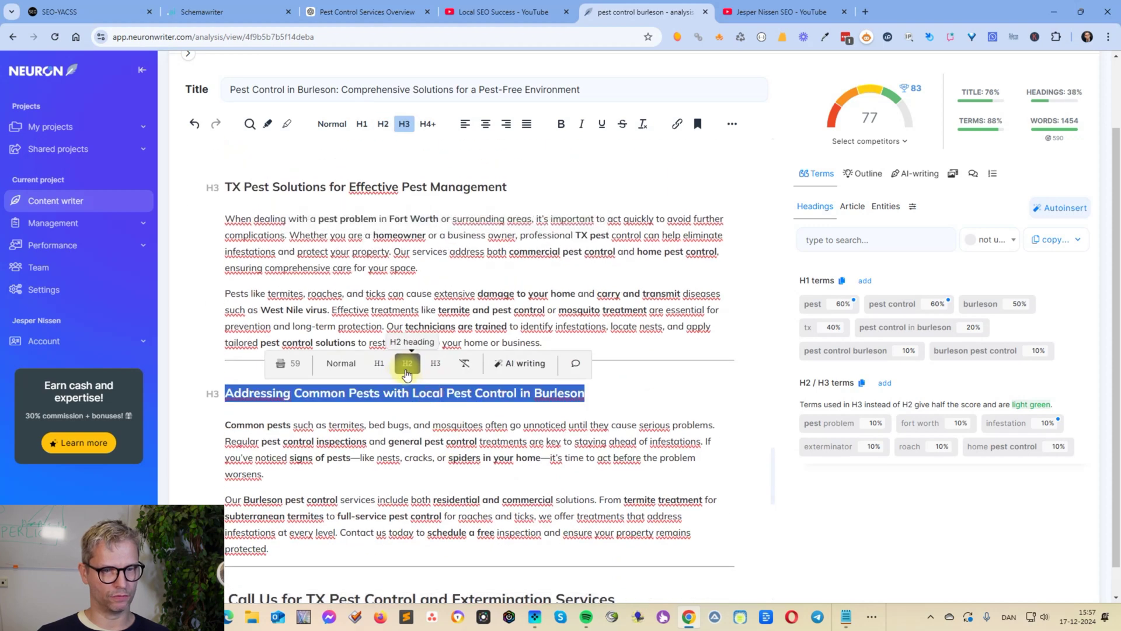
left_click(413, 359)
Change the heading "TX Pest Solutions for Effective Pest Management" to H2.
triple_click(453, 187)
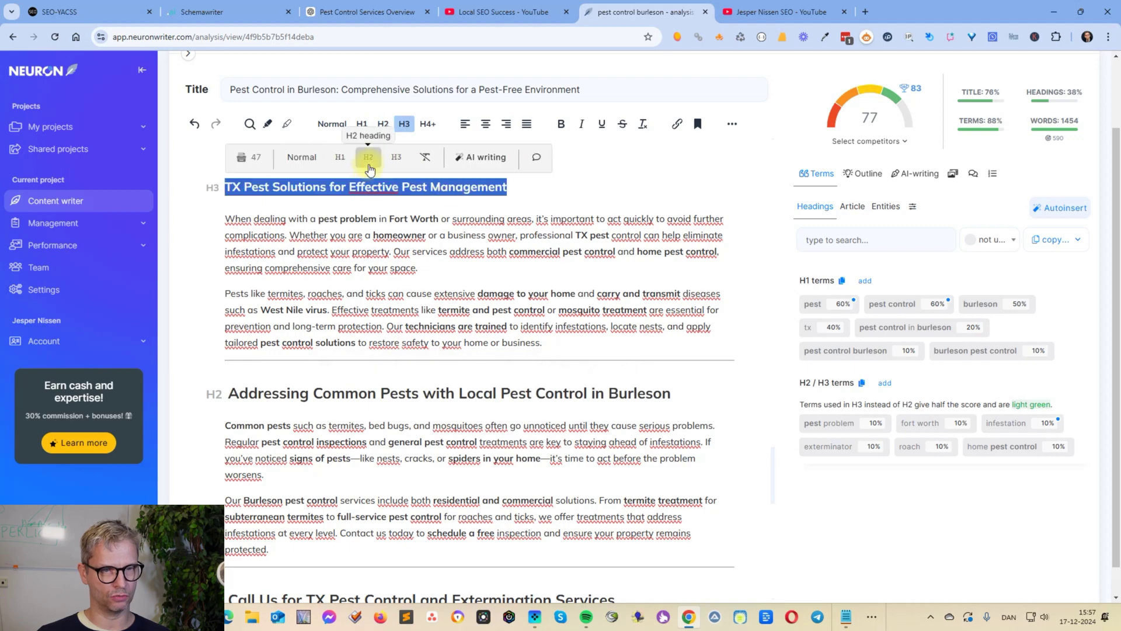
left_click(404, 156)
scroll(514, 362, "up", 5)
left_click(537, 393)
scroll(541, 391, "down", 12)
scroll(548, 390, "down", 7)
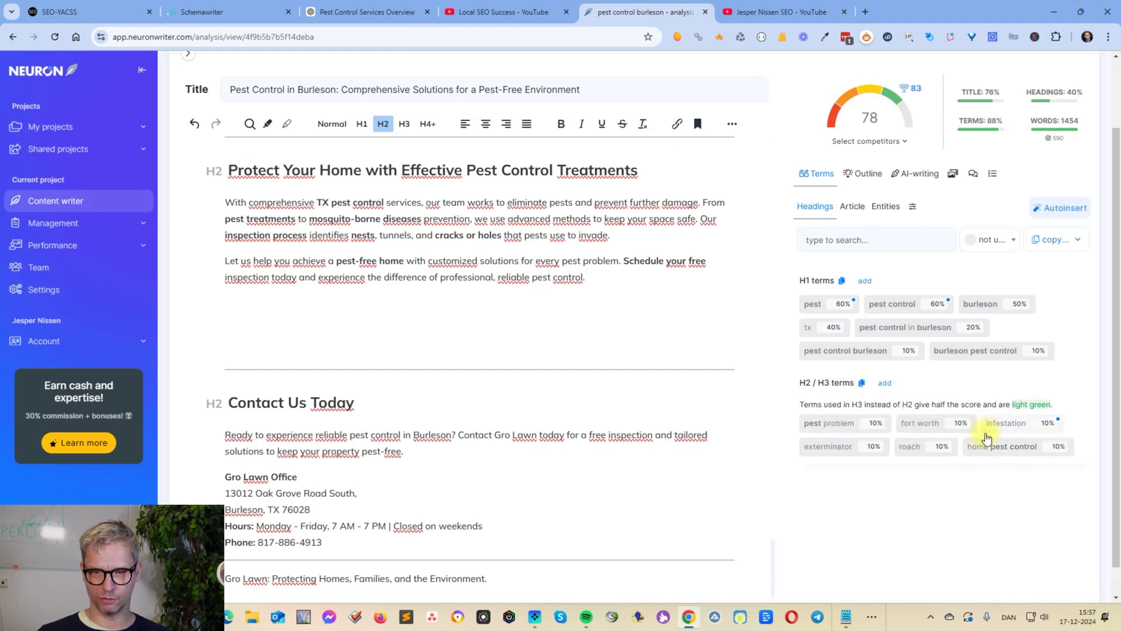
Copy the still unused extended article terms from the term suggestions.
left_click(861, 382)
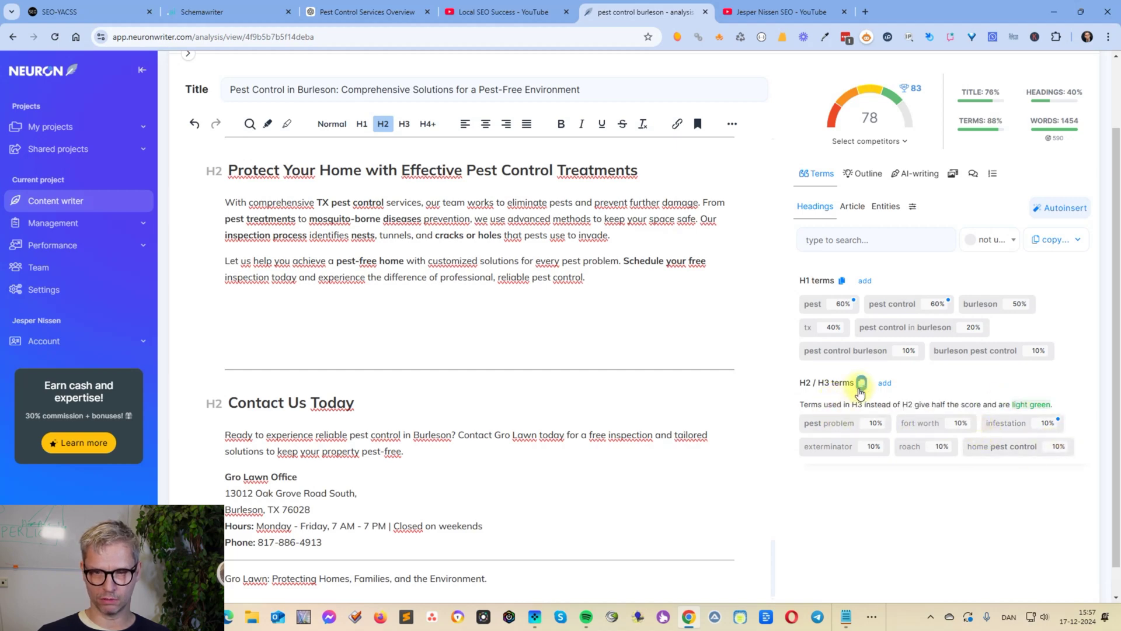
left_click(856, 212)
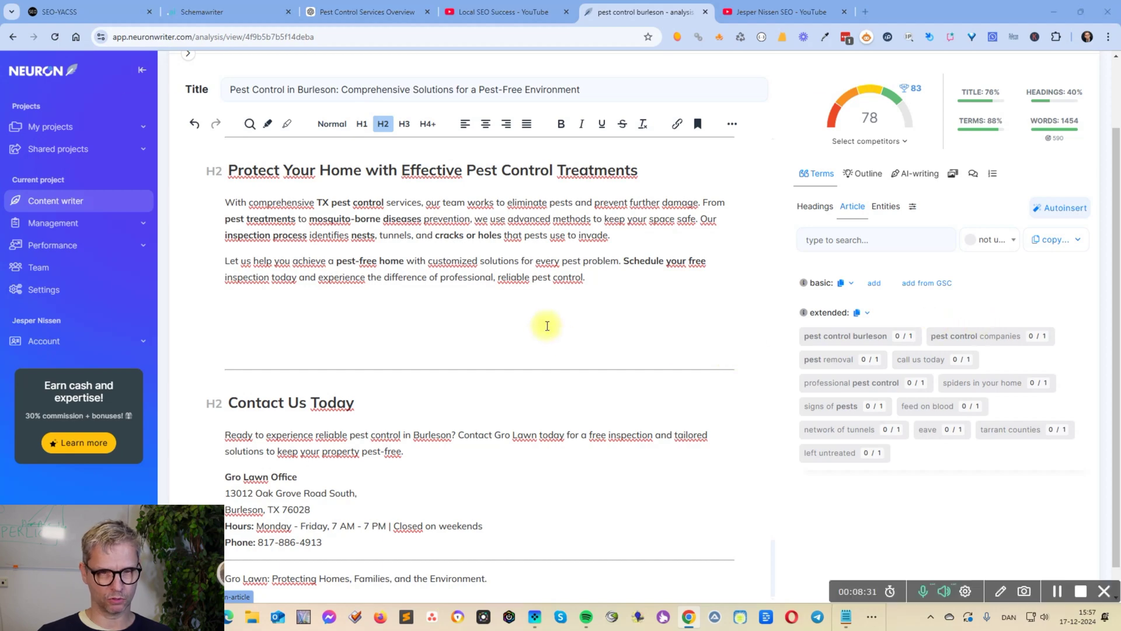
key("alt+Tab")
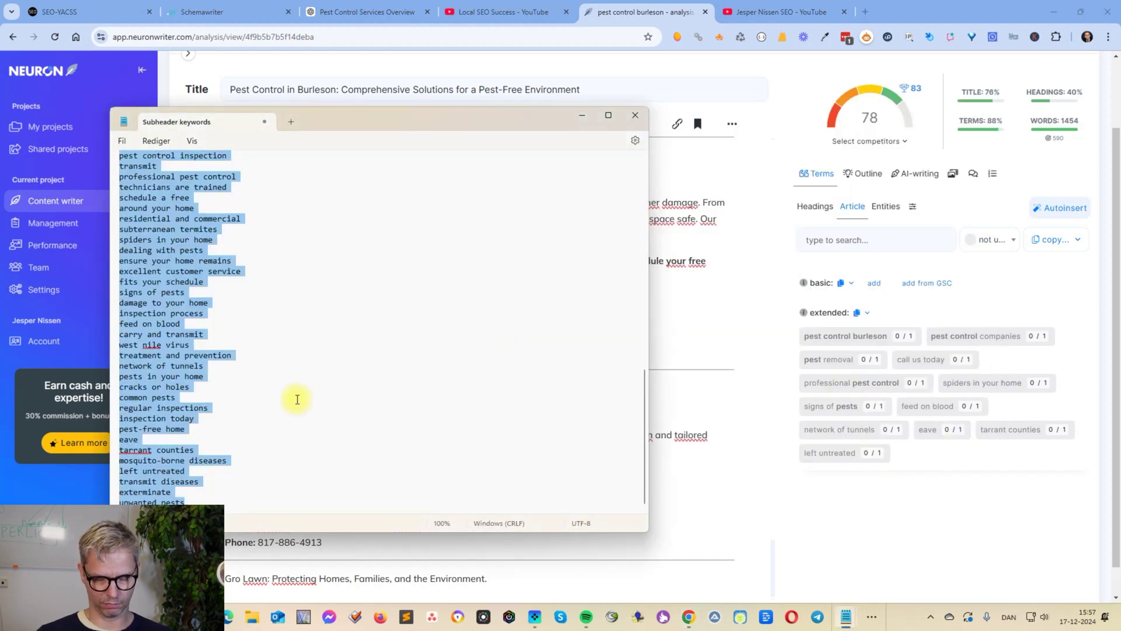
key("alt+Tab")
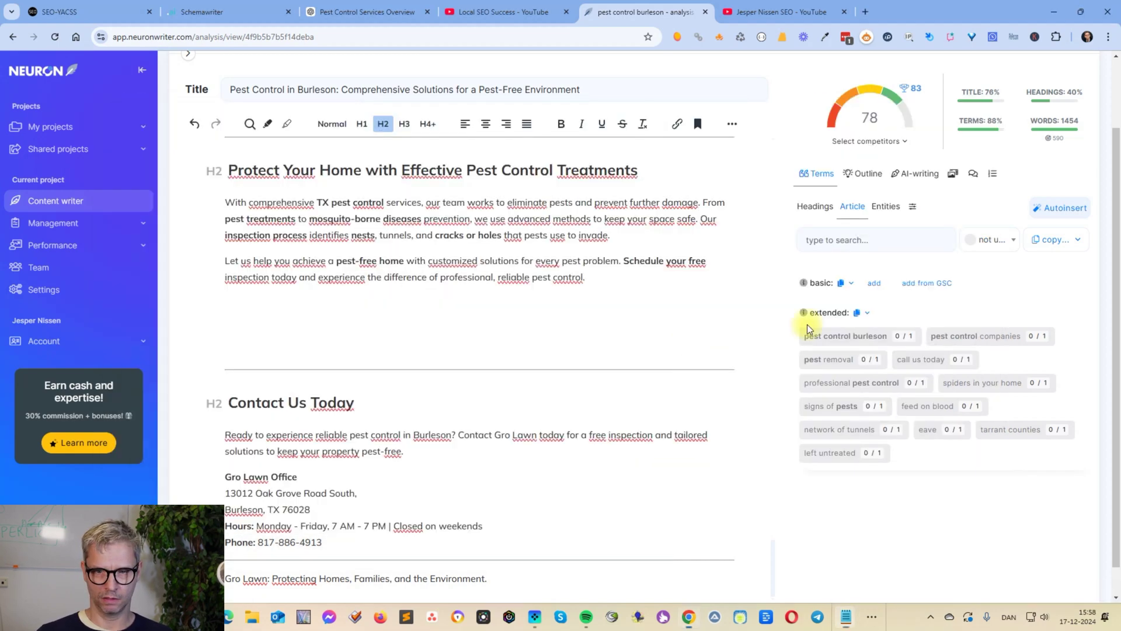
left_click(861, 314)
left_click(869, 332)
Replace the old body text keywords in the Notepad note with the copied unused extended terms.
key("alt+Tab")
key("ctrl+a")
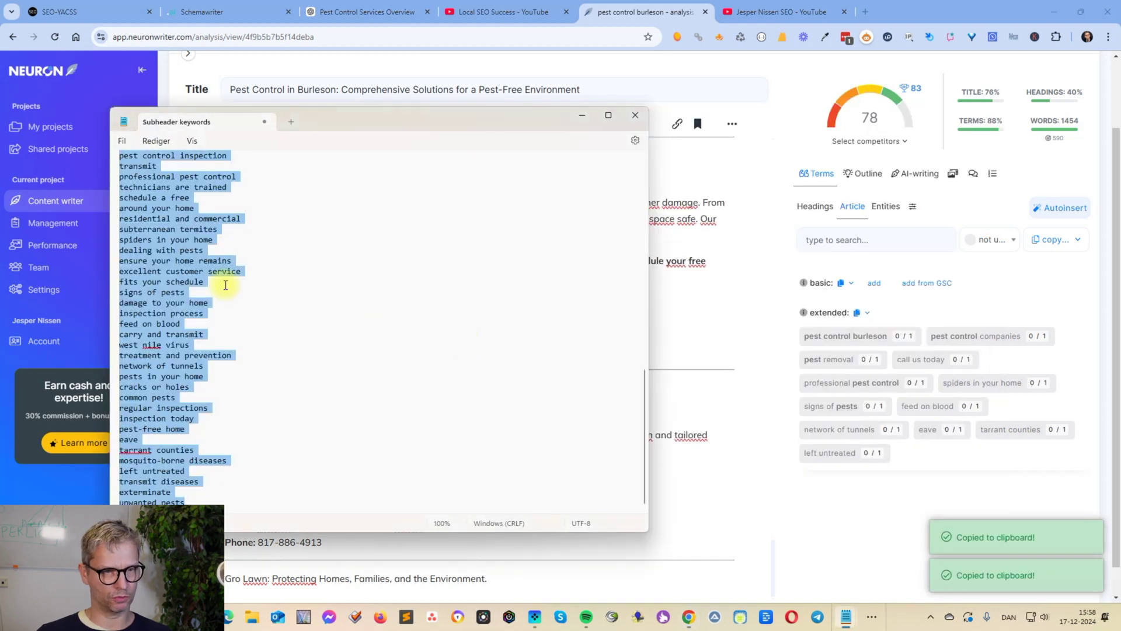
scroll(166, 328, "down", 4)
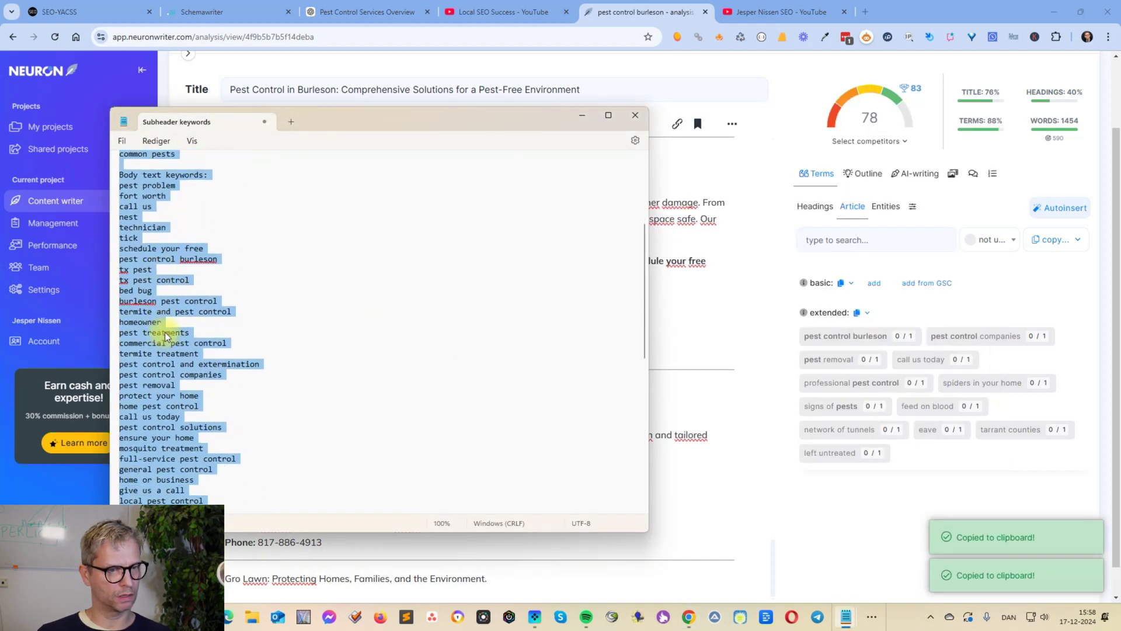
scroll(165, 328, "up", 1)
left_click_drag(119, 282, 243, 528)
scroll(232, 509, "down", 8)
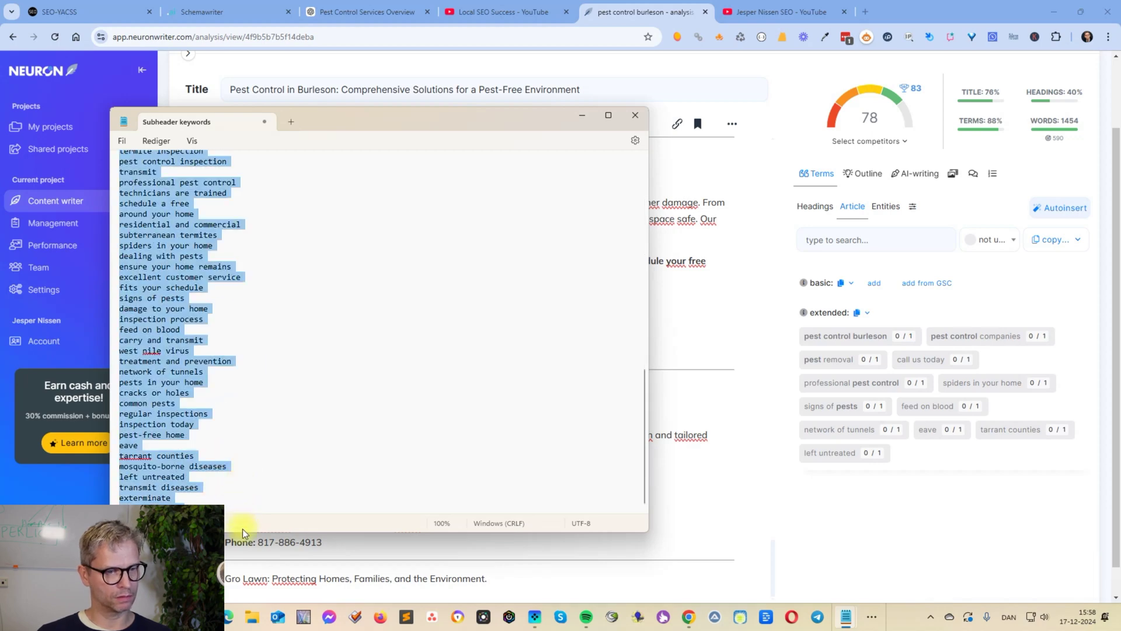
key("BackSpace")
key("ctrl+v")
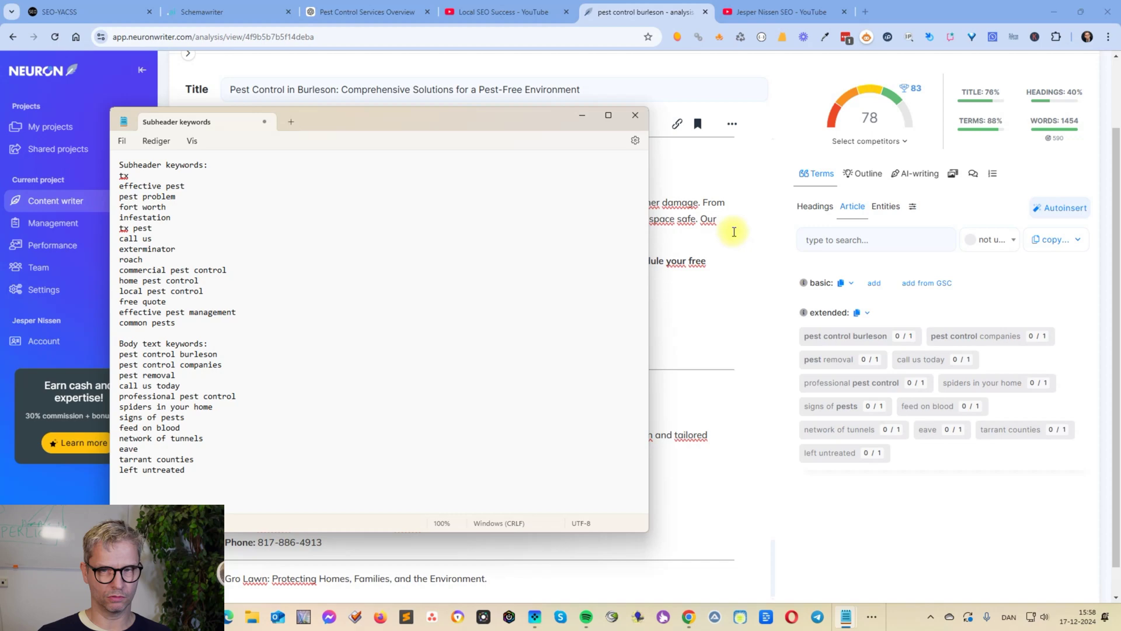
Replace the note's subheader keywords with the still unused H2/H3 terms, leaving blank space before "Body text keywords:".
left_click(816, 210)
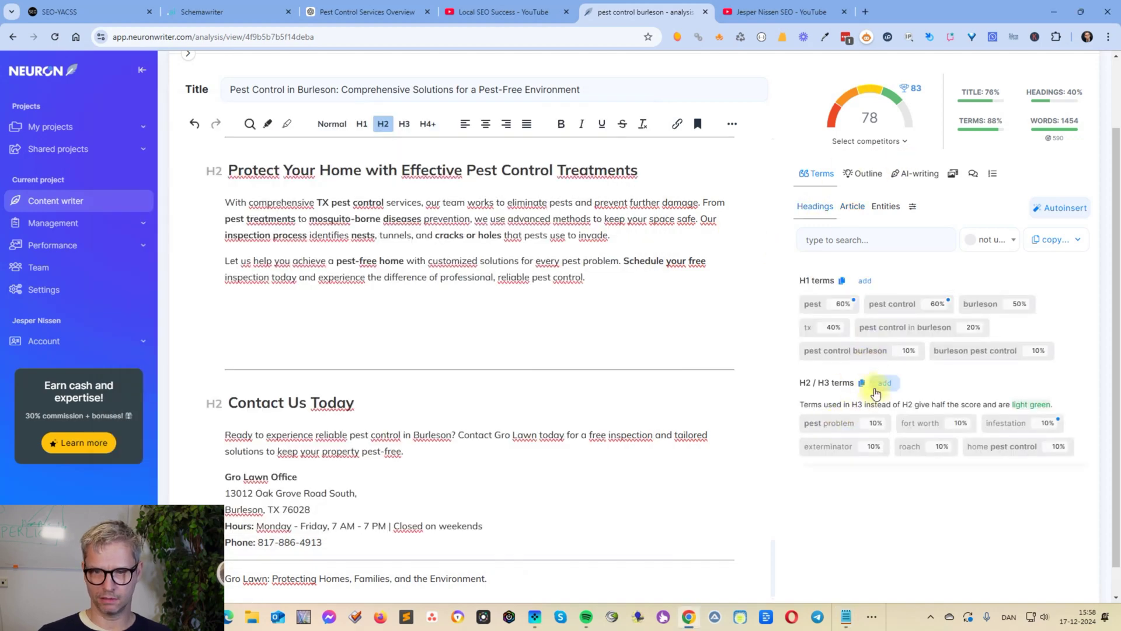
left_click(862, 382)
key("alt+Tab")
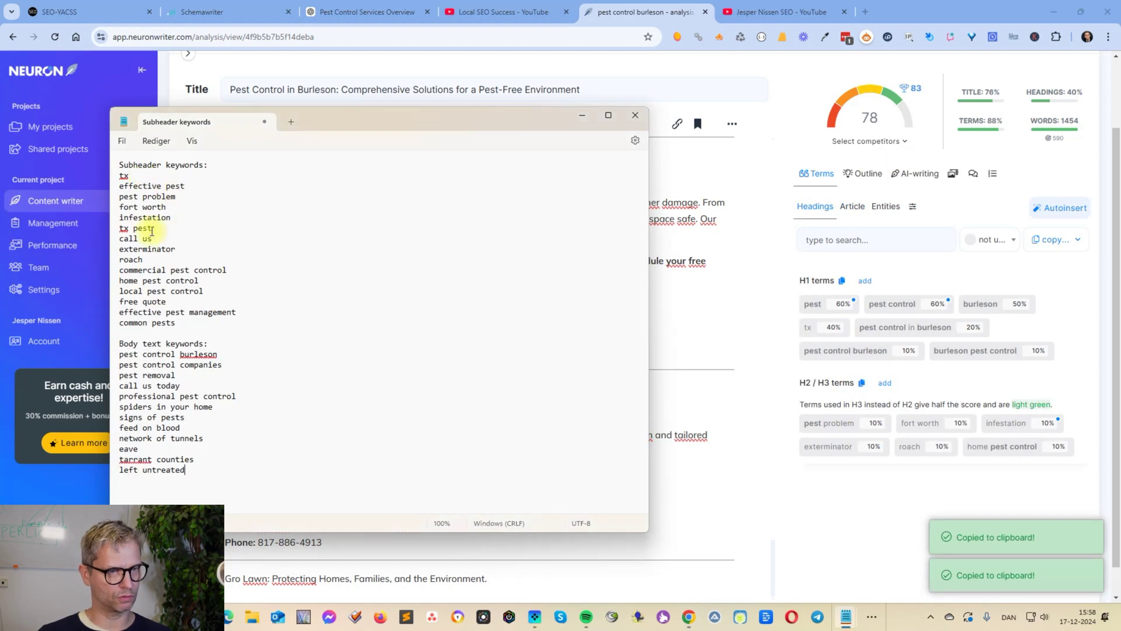
left_click_drag(185, 325, 107, 178)
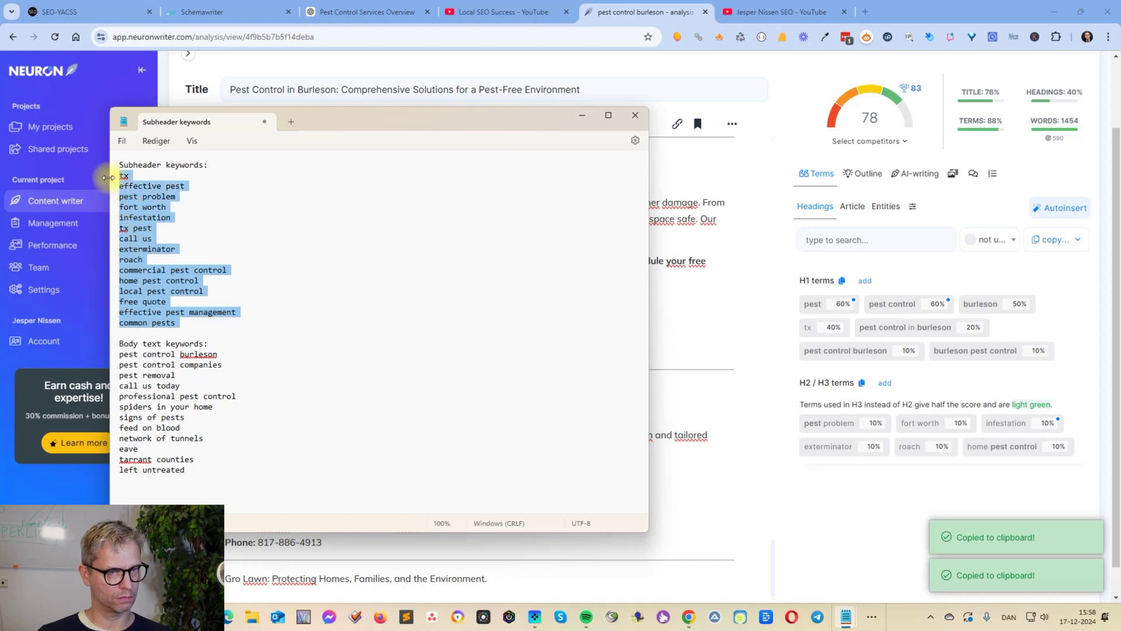
key("ctrl+v")
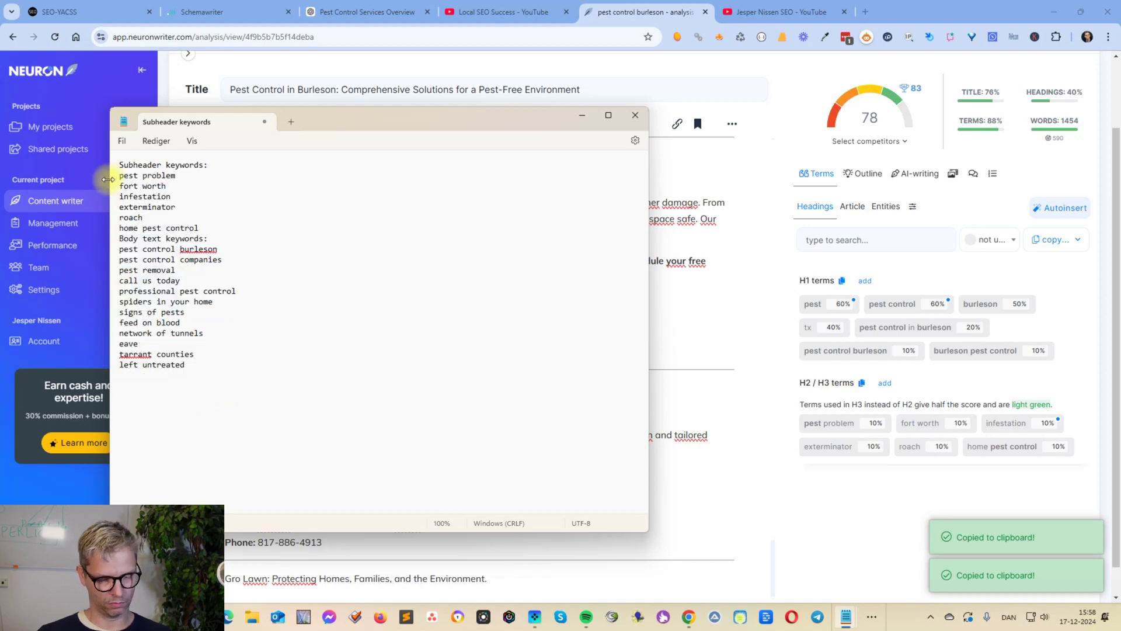
key("ctrl+z")
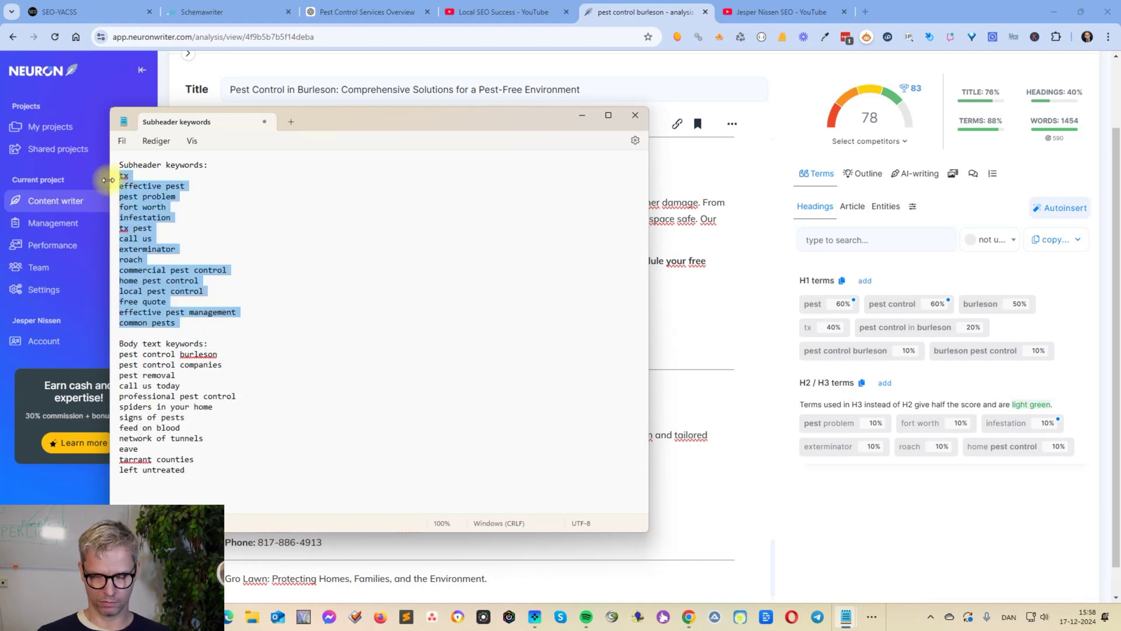
key("Delete")
key("Return")
key("Return")
key("ctrl+v")
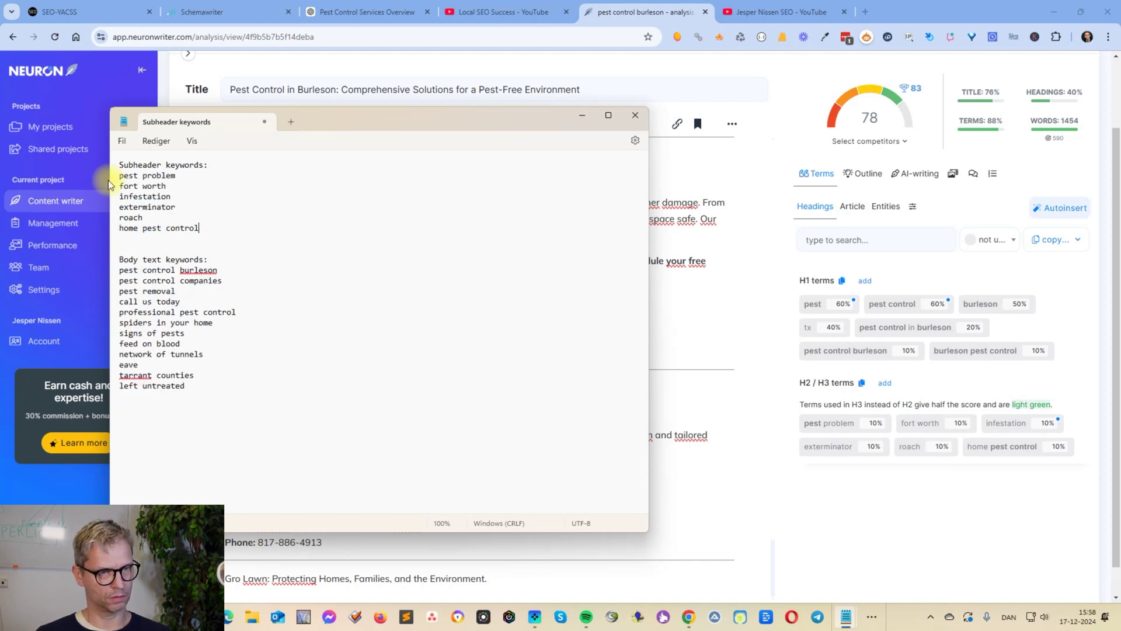
Copy the entire keyword note and switch to the ChatGPT pest control chat.
key("ctrl+a")
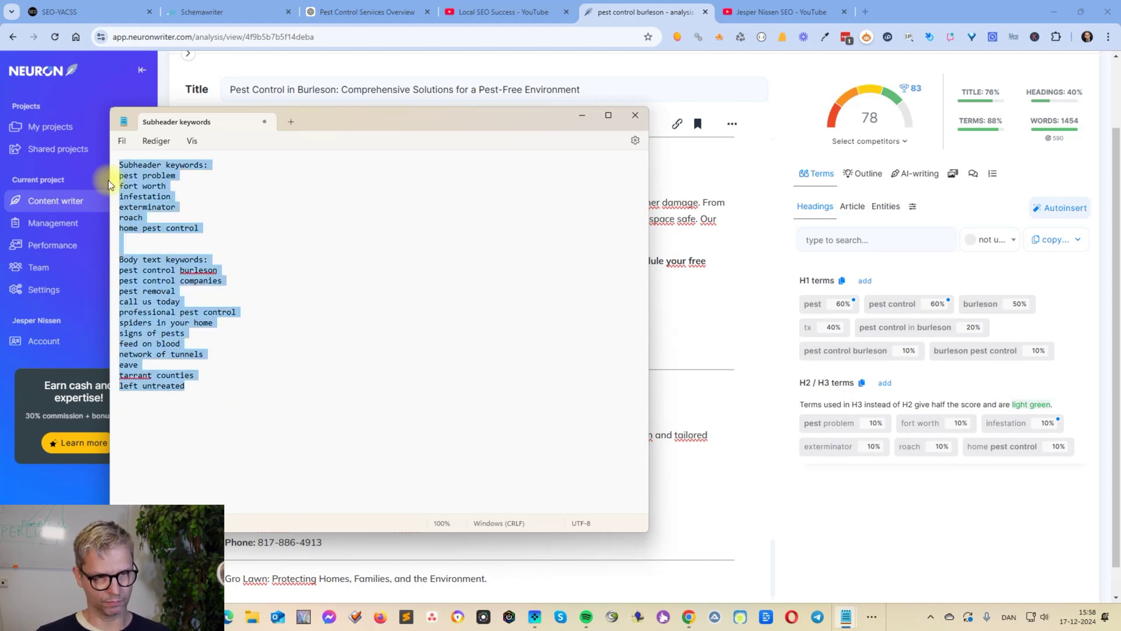
left_click(568, 580)
key("alt+Tab")
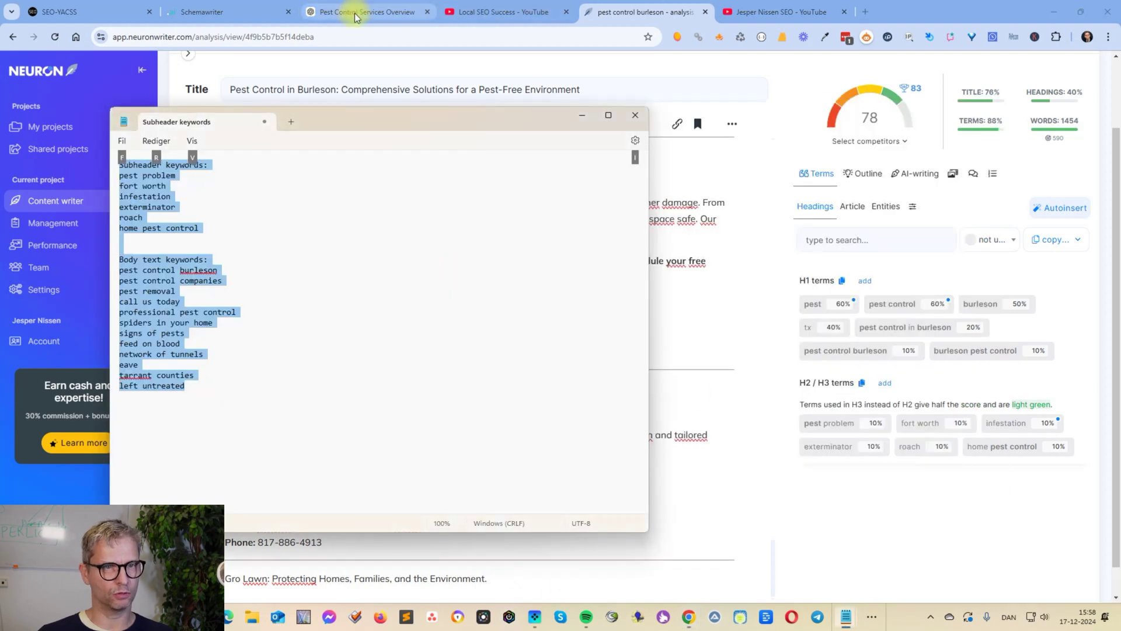
left_click(355, 11)
Send ChatGPT the prompt "Repeat the process one more time:" followed by the copied subheader and body text keywords.
left_click(480, 538)
type("Repeat the process one")
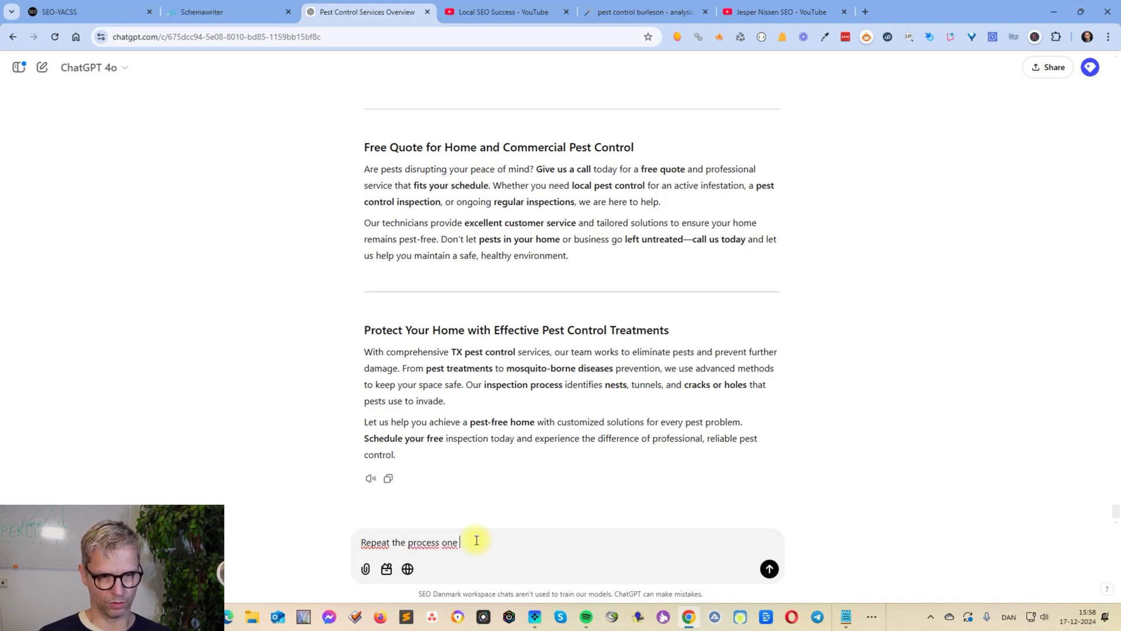
type(" more time:")
key("shift+Return")
key("shift+Return")
key("ctrl+v")
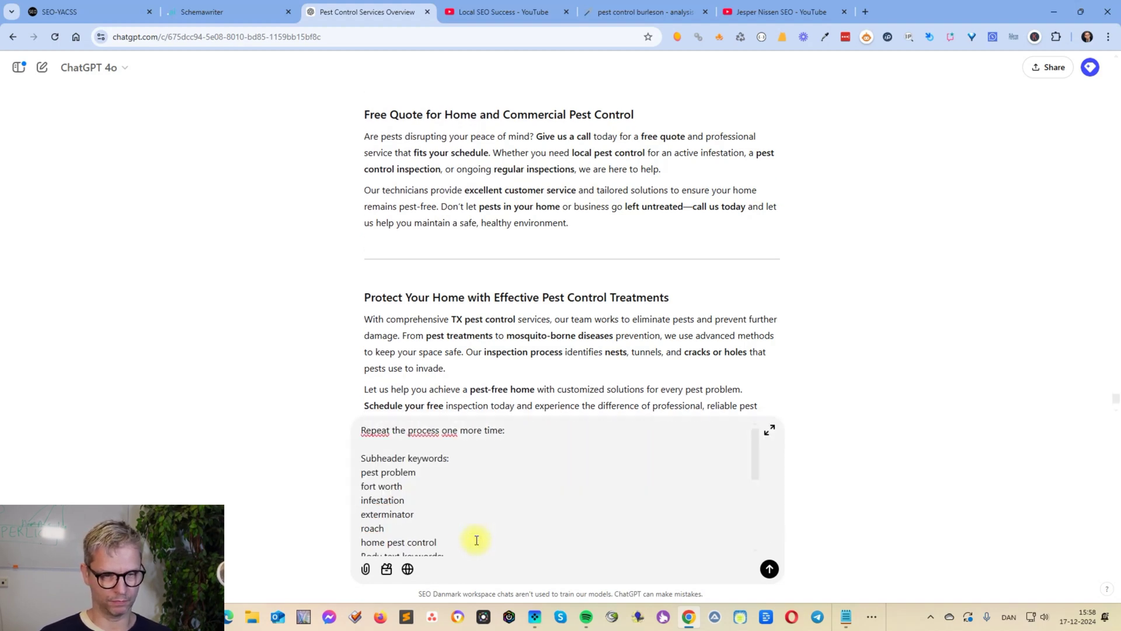
left_click(768, 570)
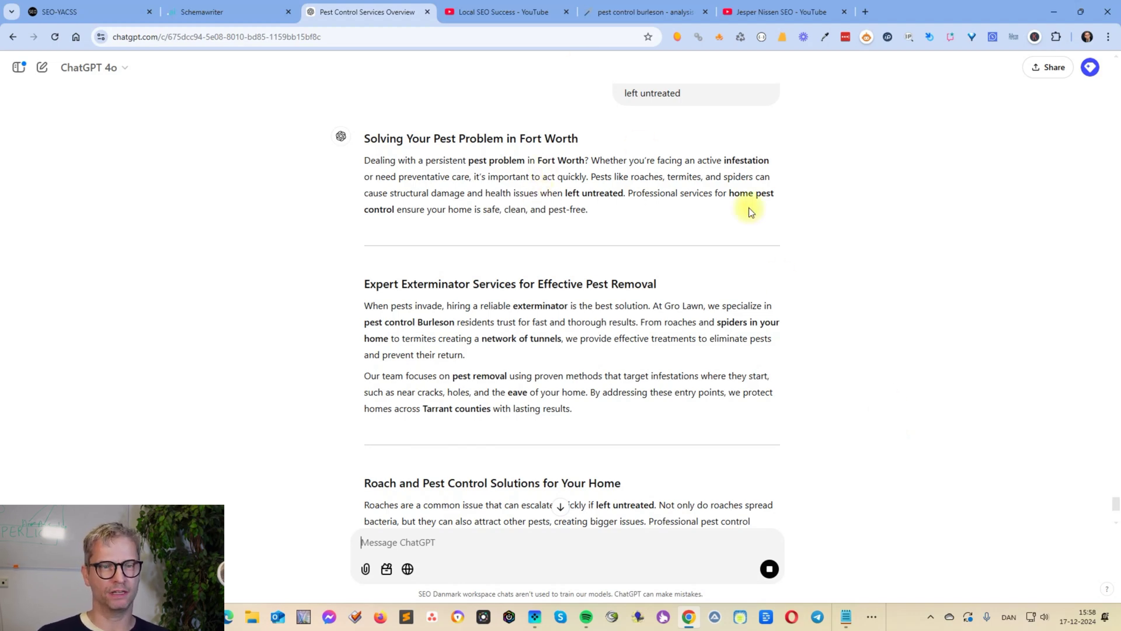
Copy ChatGPT's latest pest control answer and paste it into the NeuronWriter article just above the "Contact Us Today" section.
scroll(783, 325, "down", 5)
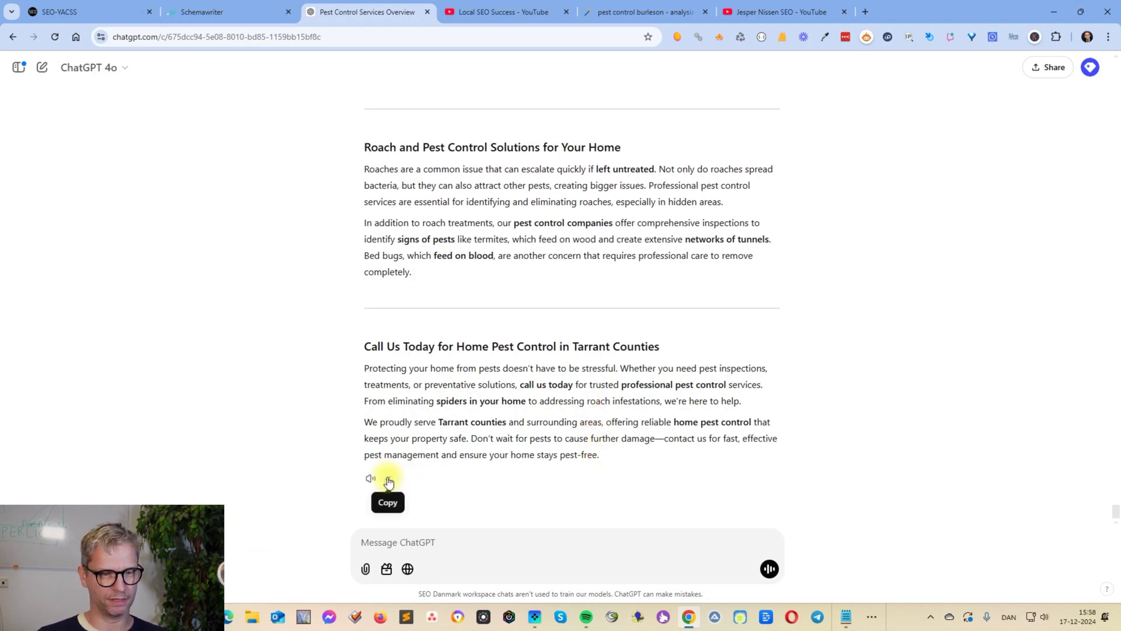
left_click(225, 11)
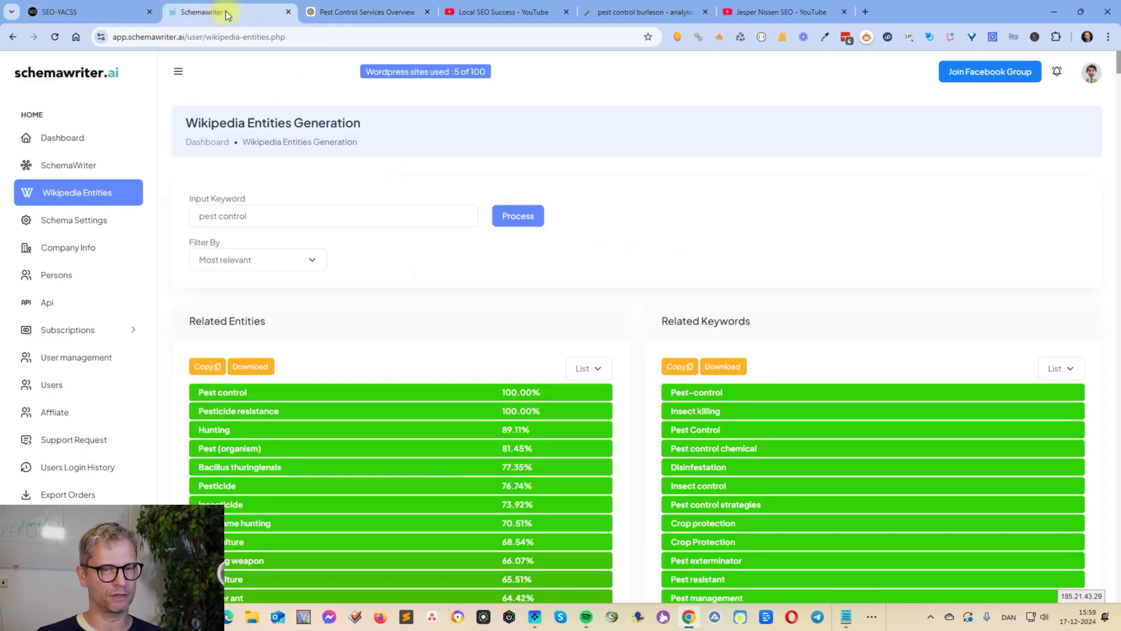
left_click(392, 11)
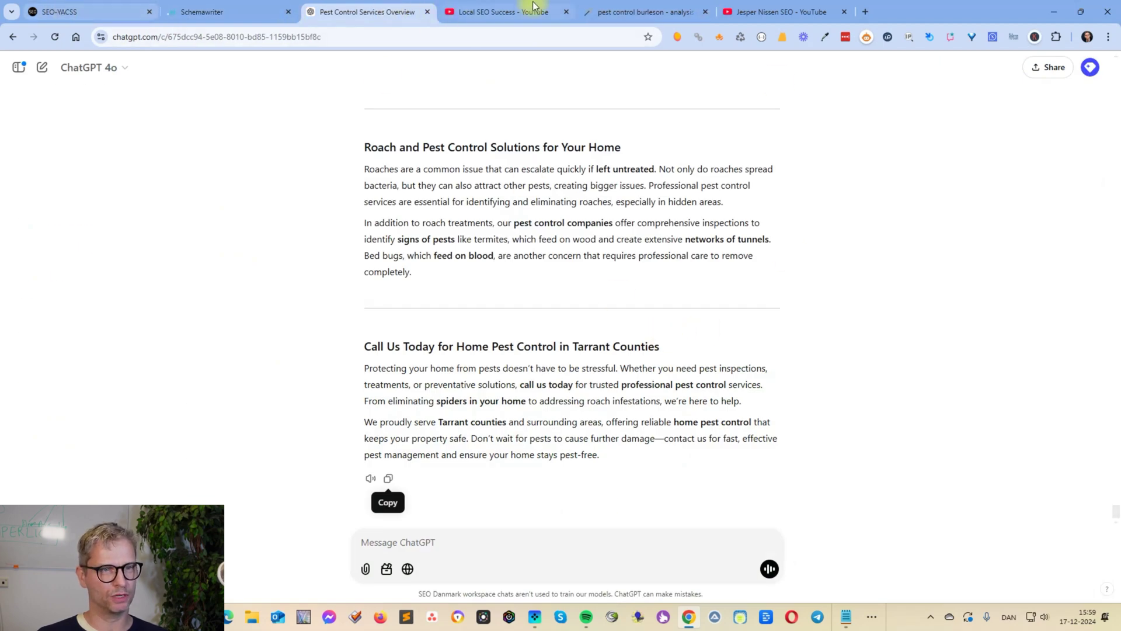
left_click(677, 12)
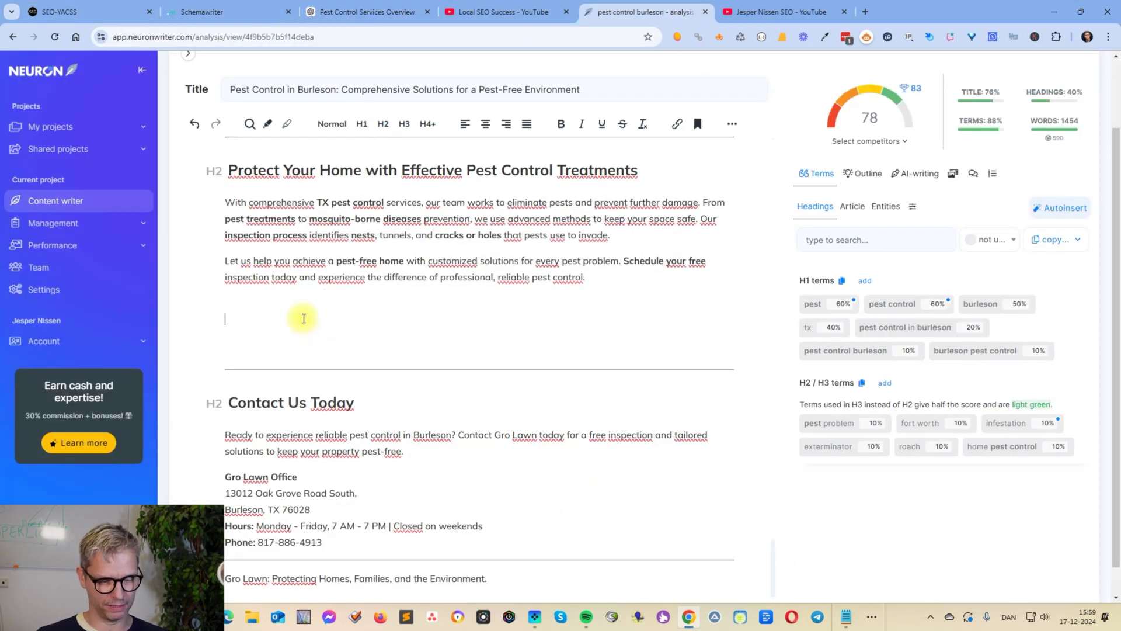
scroll(304, 318, "up", 10)
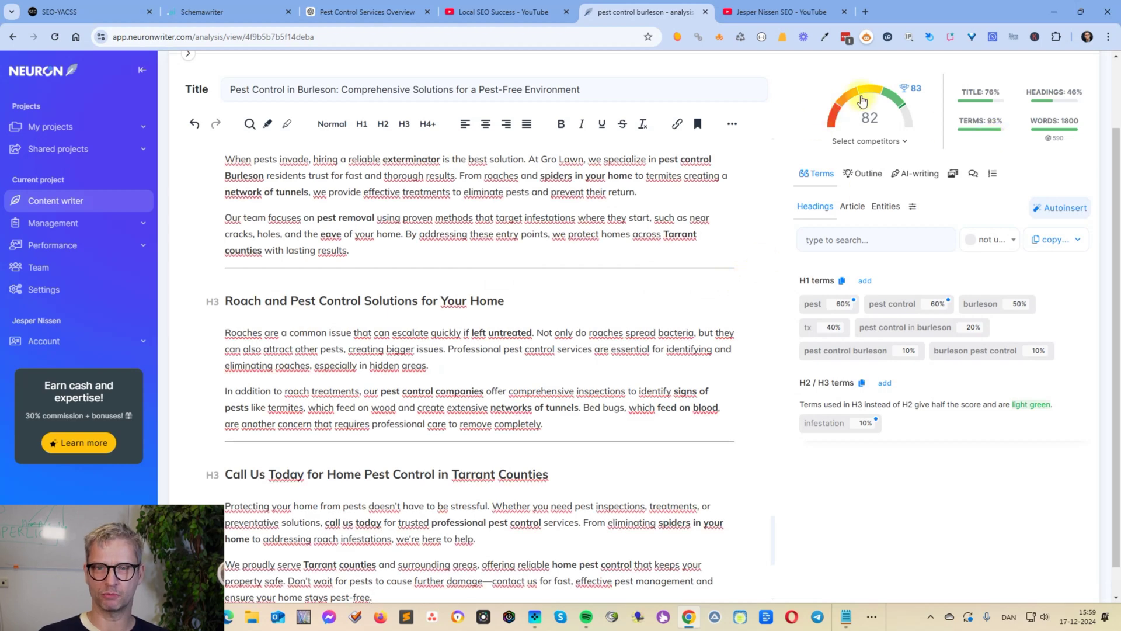
Change the headings "Call Us Today for Home Pest Control in Tarrant Counties" and "Roach and Pest Control Solutions for Your Home" to H2.
scroll(339, 403, "down", 5)
scroll(342, 393, "up", 4)
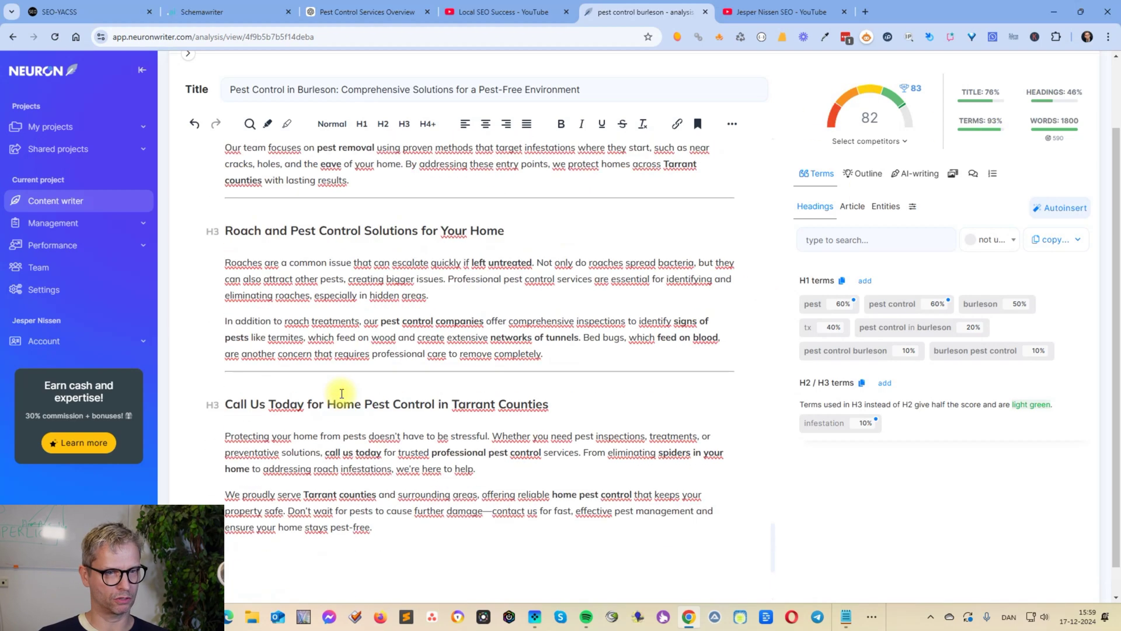
right_click(370, 400)
left_click(348, 409)
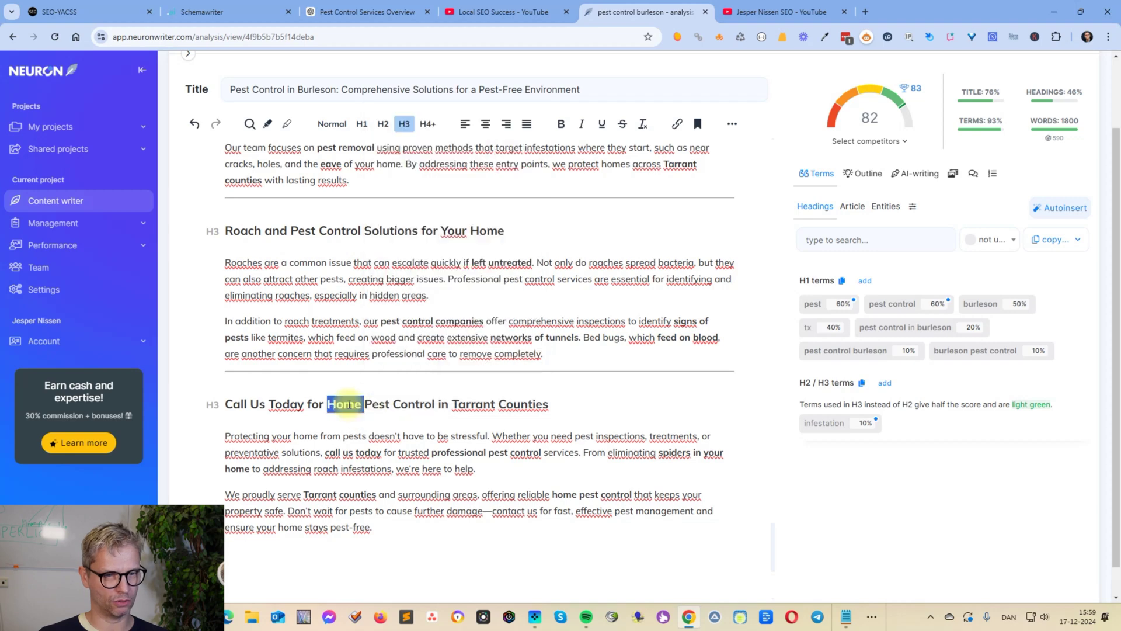
triple_click(349, 406)
left_click(390, 374)
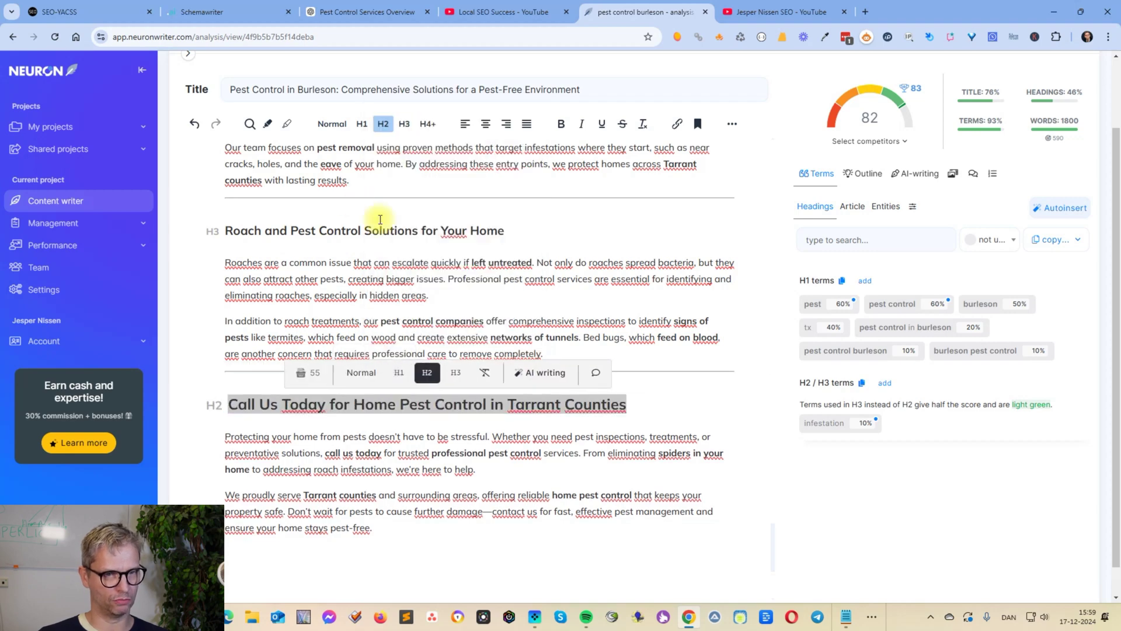
triple_click(386, 230)
left_click(368, 205)
Change the headings "Solving Your Pest Problem in Fort Worth" and "Expert Exterminator Services for Effective Pest Removal" to H2.
scroll(466, 371, "up", 6)
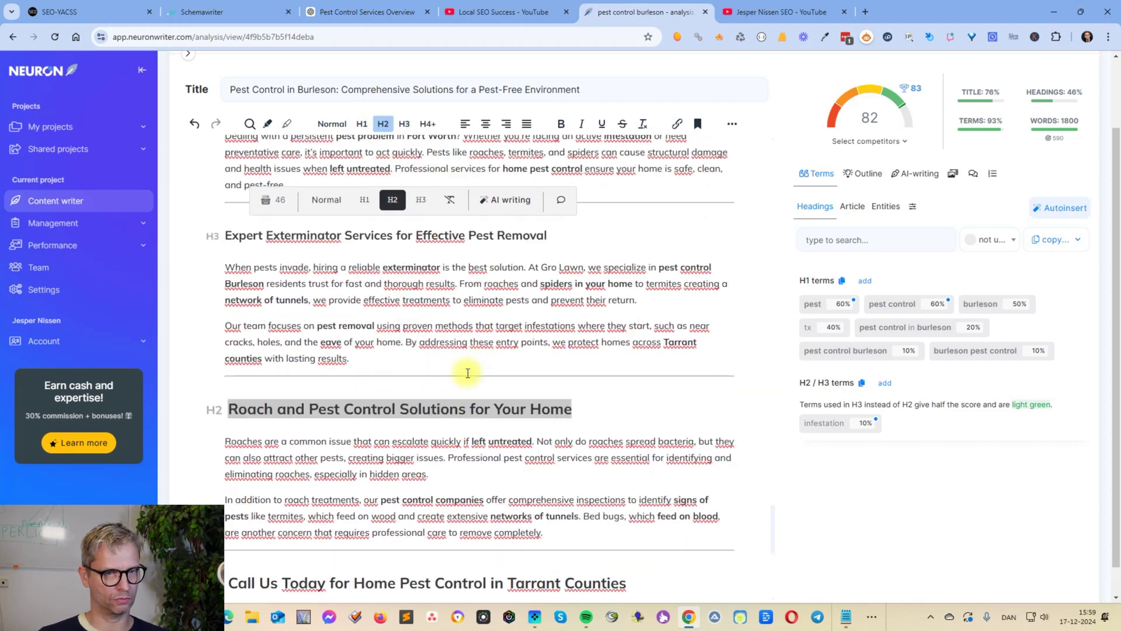
triple_click(345, 277)
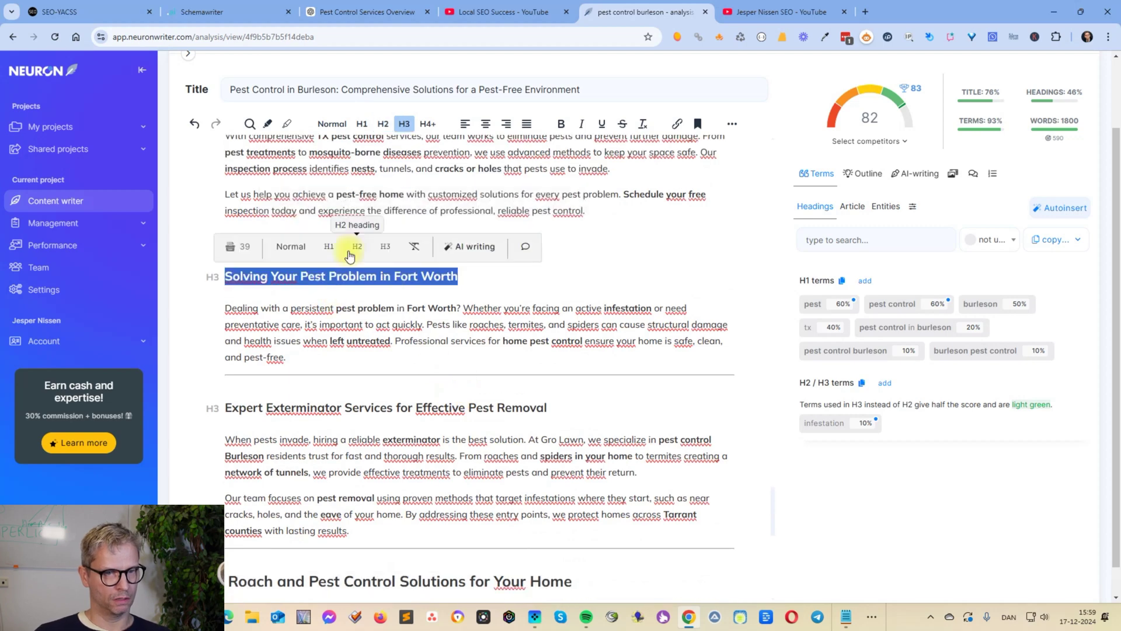
left_click(349, 245)
triple_click(349, 408)
left_click(395, 377)
scroll(404, 495, "up", 6)
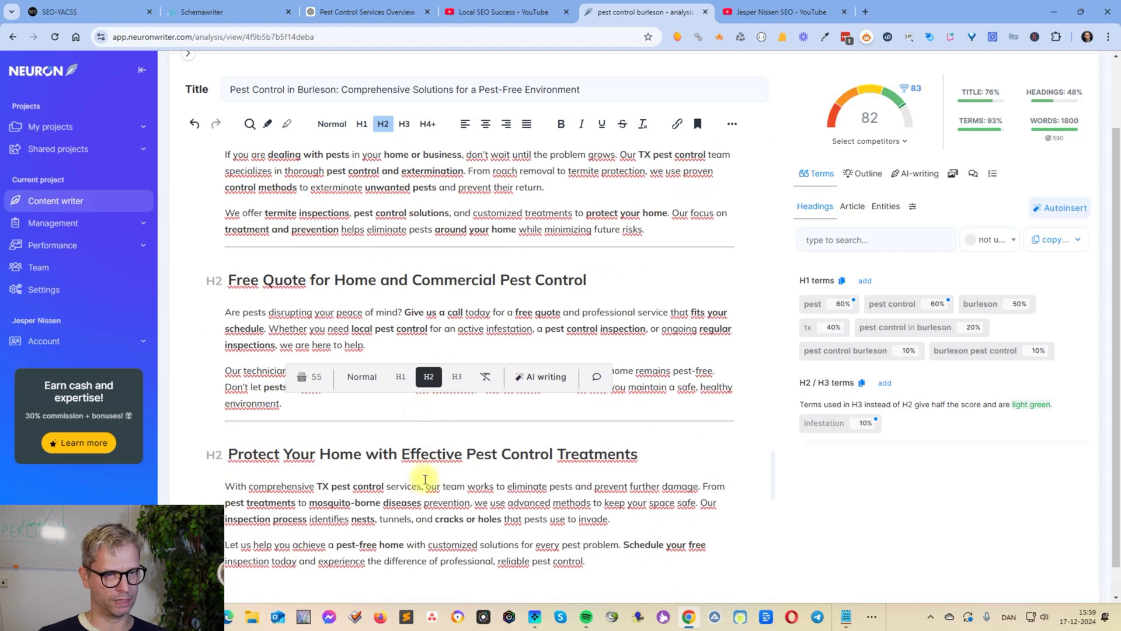
scroll(424, 476, "down", 3)
left_click(428, 478)
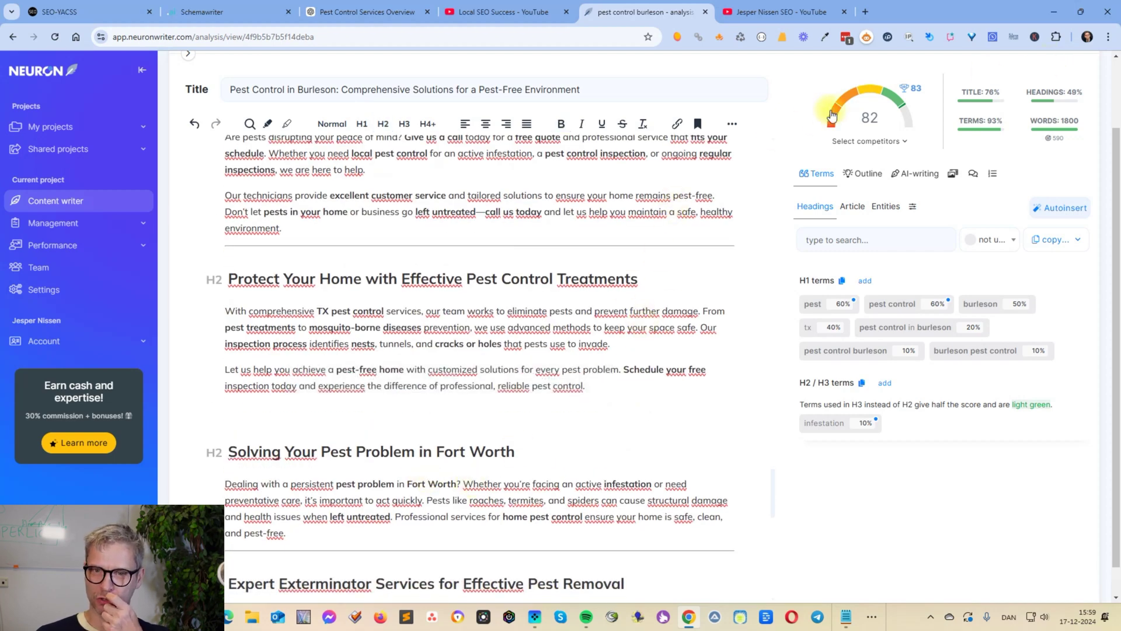
Check the competitors' content scores and review the suggested entities, article terms and heading terms.
mouse_move(917, 90)
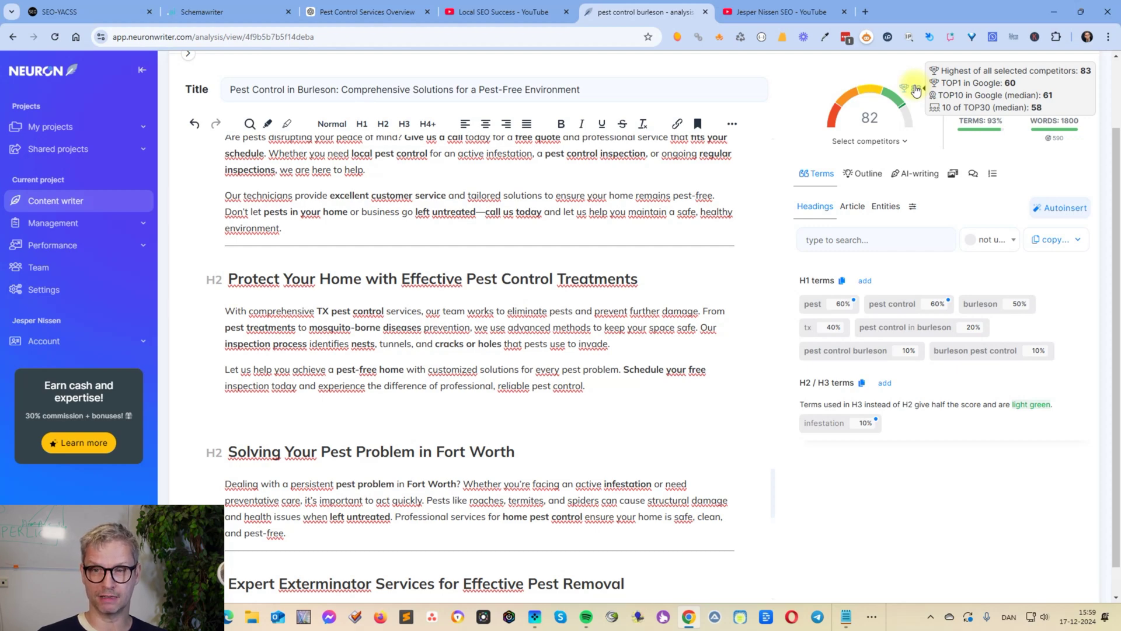
mouse_move(1082, 127)
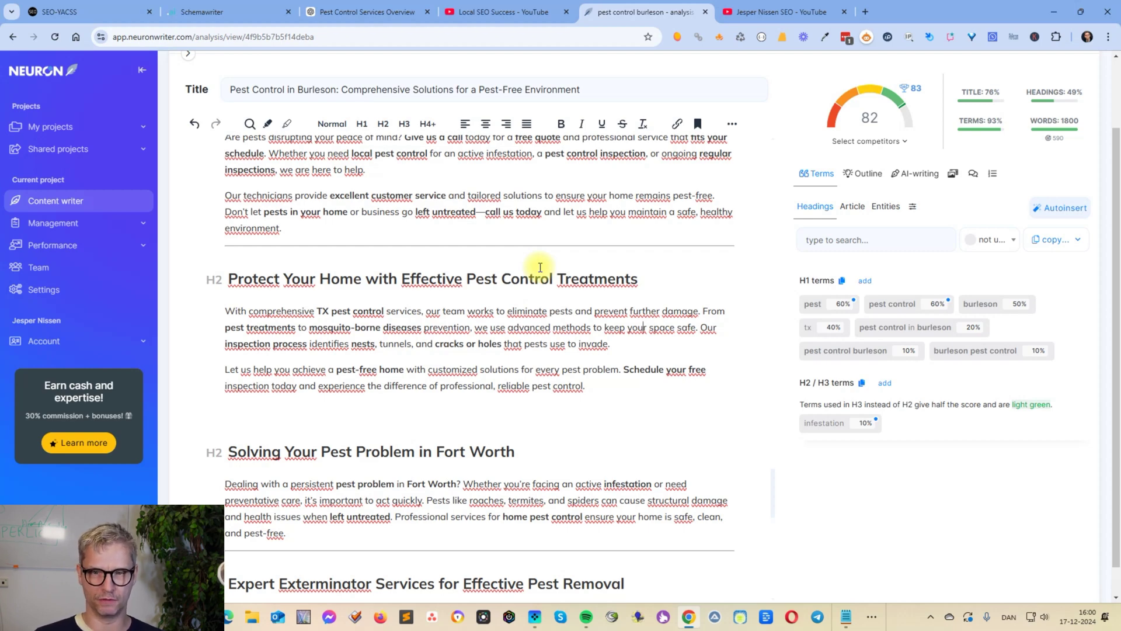
left_click(886, 207)
scroll(970, 361, "down", 10)
scroll(970, 361, "up", 10)
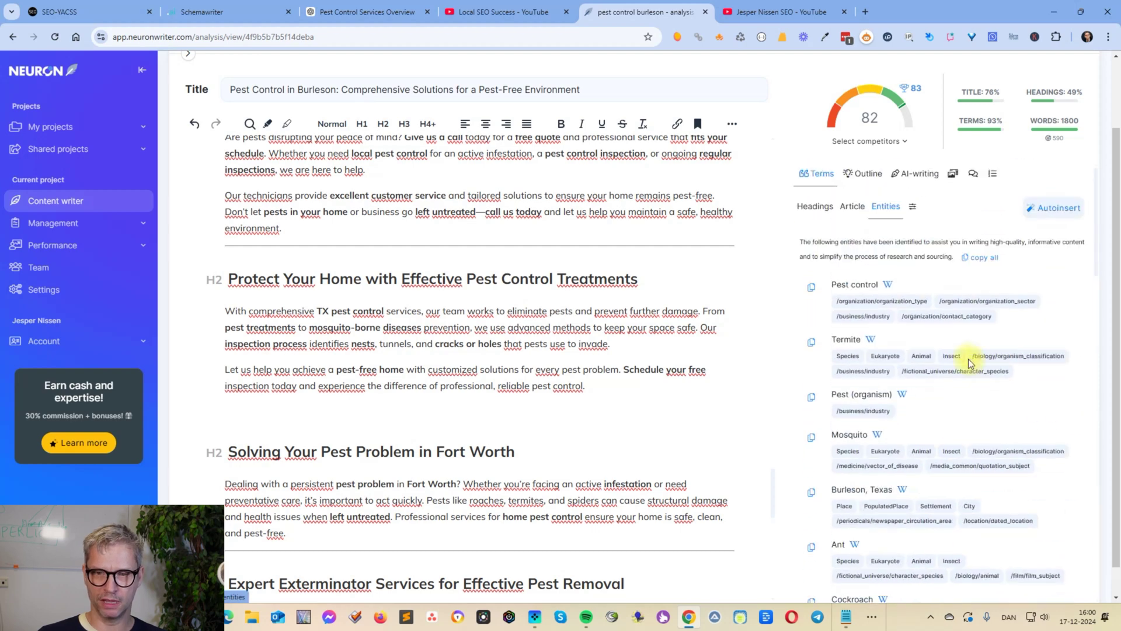
left_click(852, 208)
left_click(812, 211)
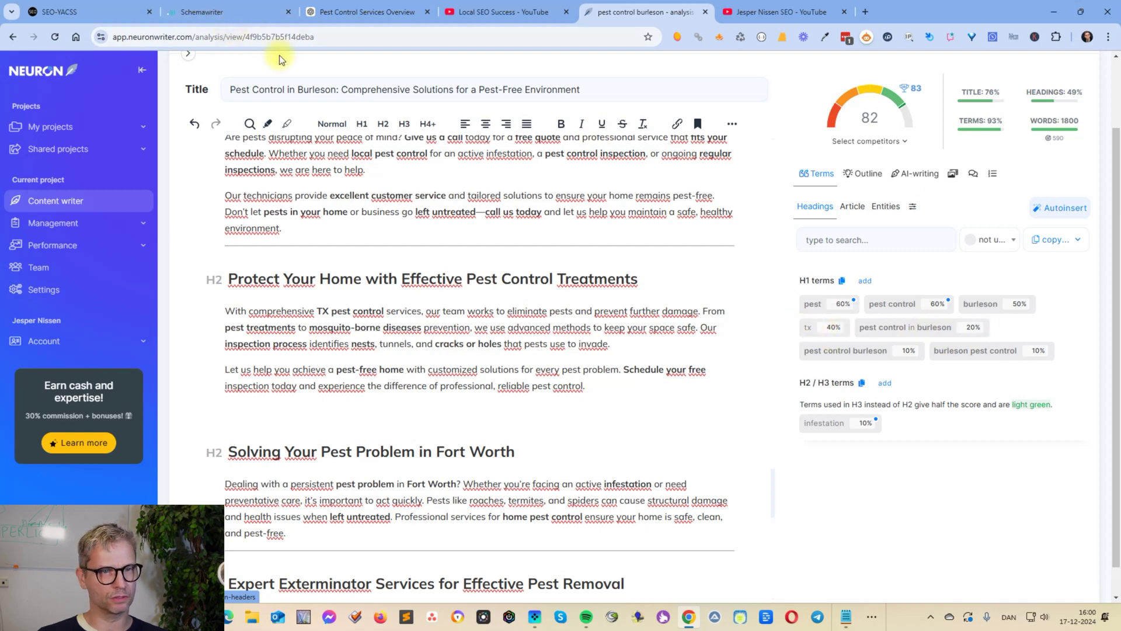
Insert "tx" before "Burleson" in the article's meta title and save it.
left_click(333, 90)
left_click(188, 196)
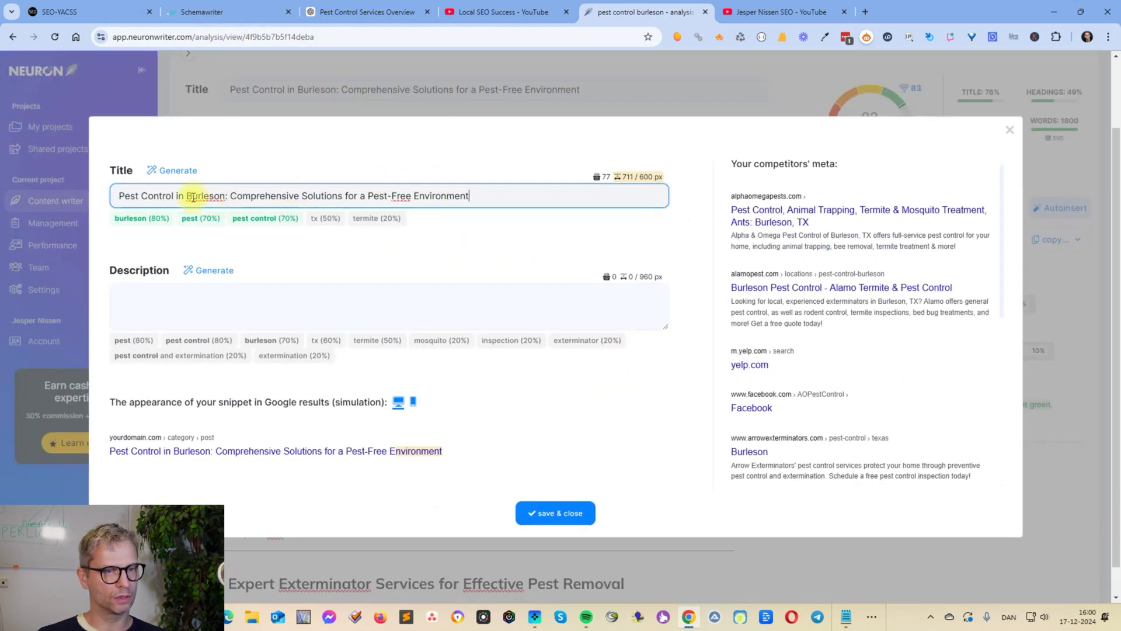
type("tx")
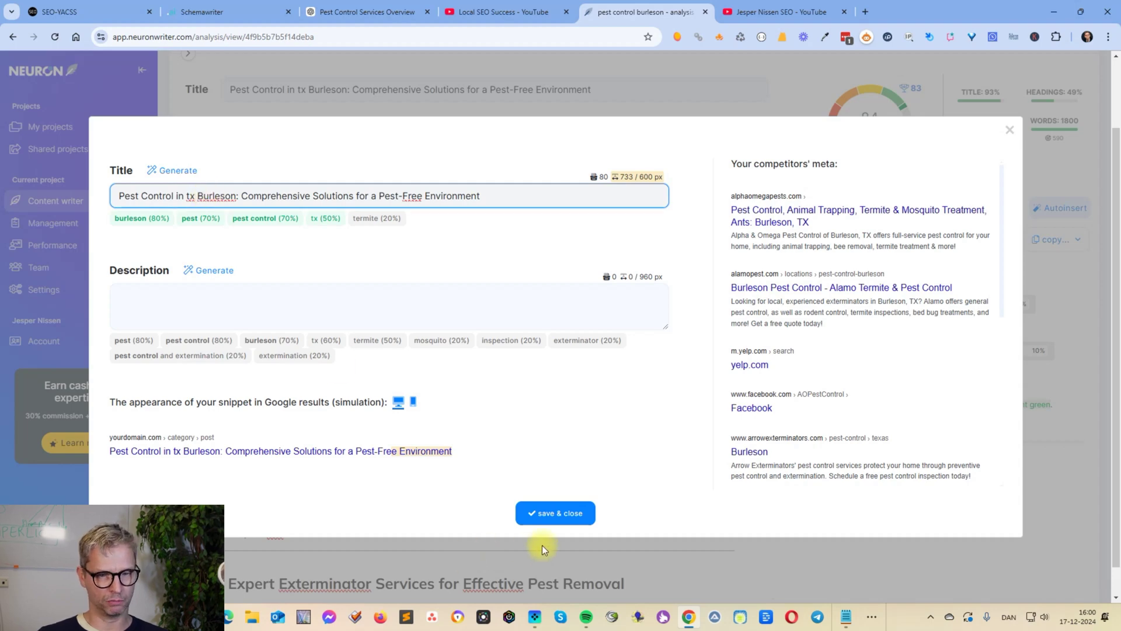
left_click(555, 517)
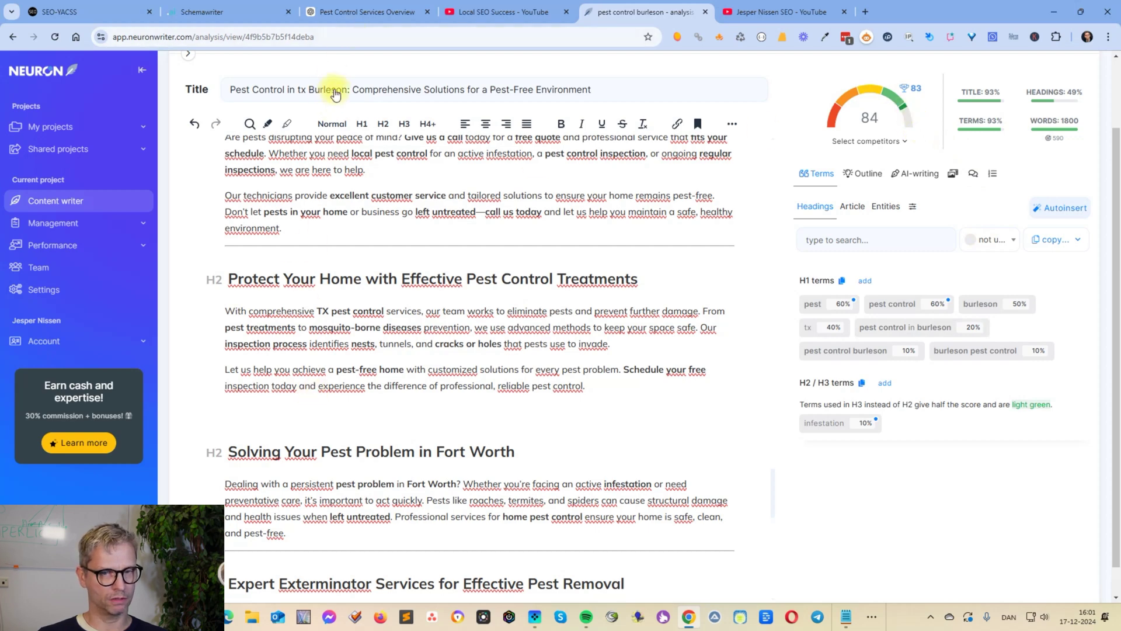
left_click(835, 332)
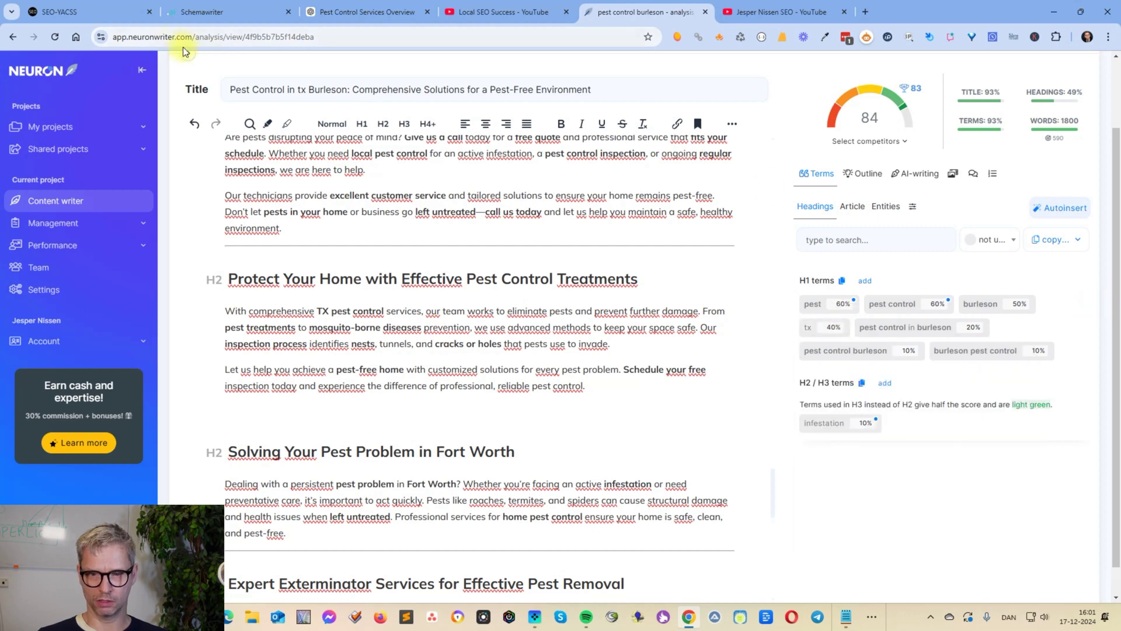
Remove "tx" from the article's meta title, save it and let the content score refresh.
left_click(321, 90)
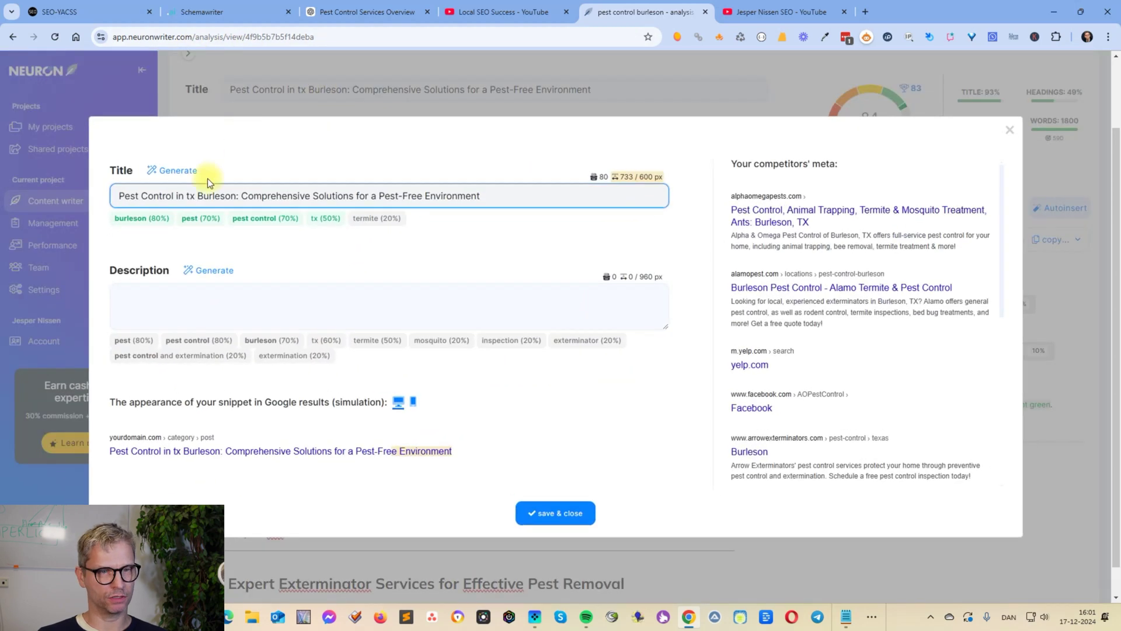
double_click(193, 196)
key("BackSpace")
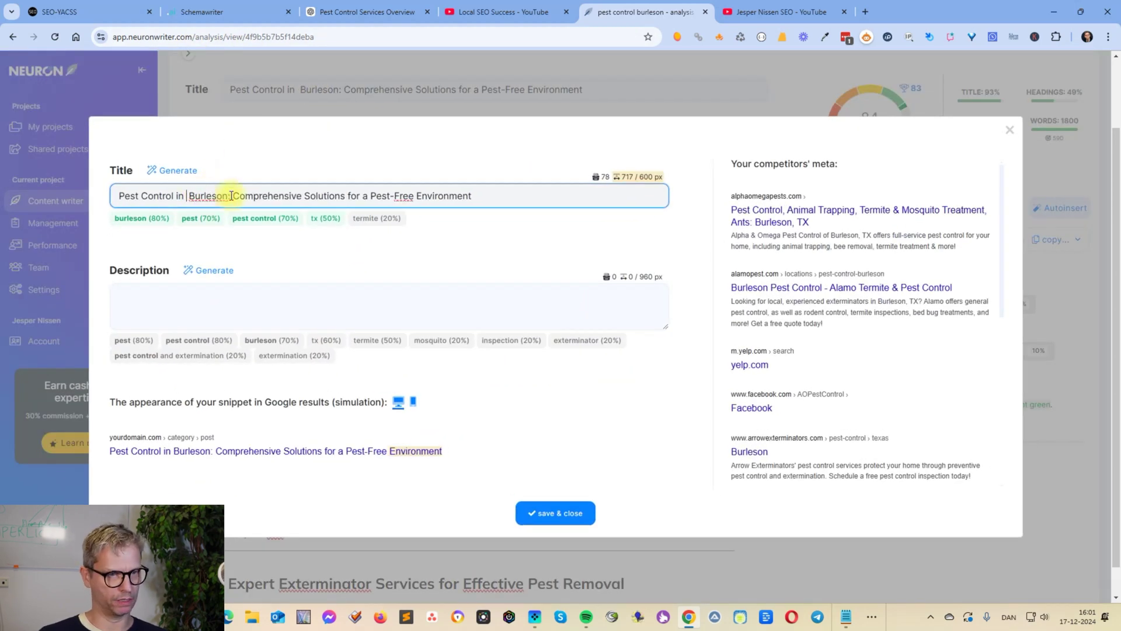
left_click(528, 513)
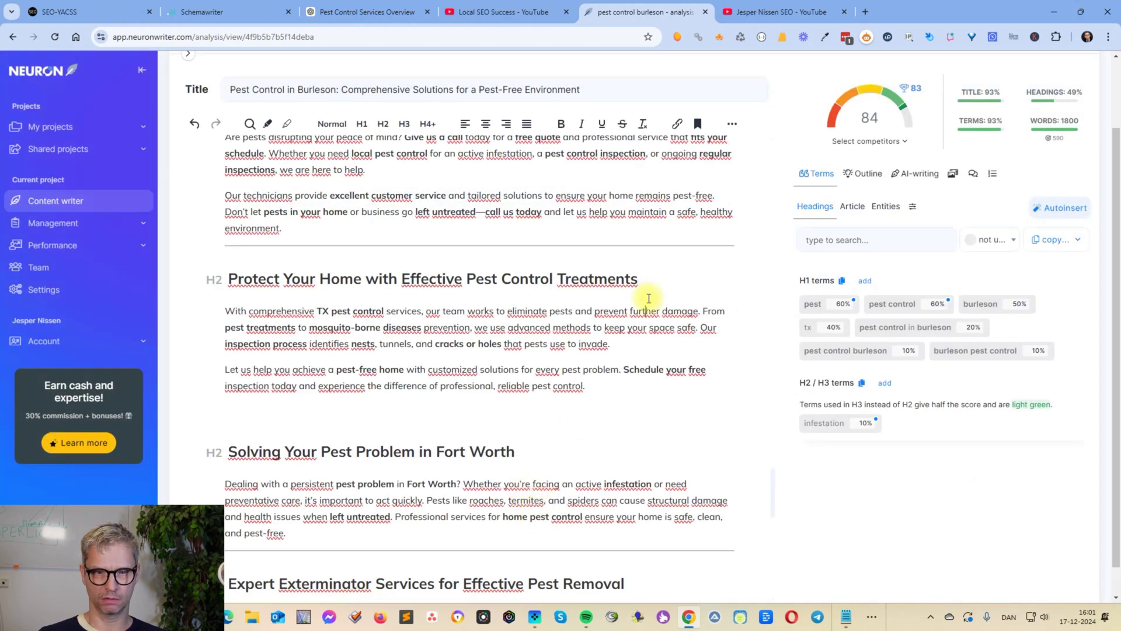
left_click(646, 295)
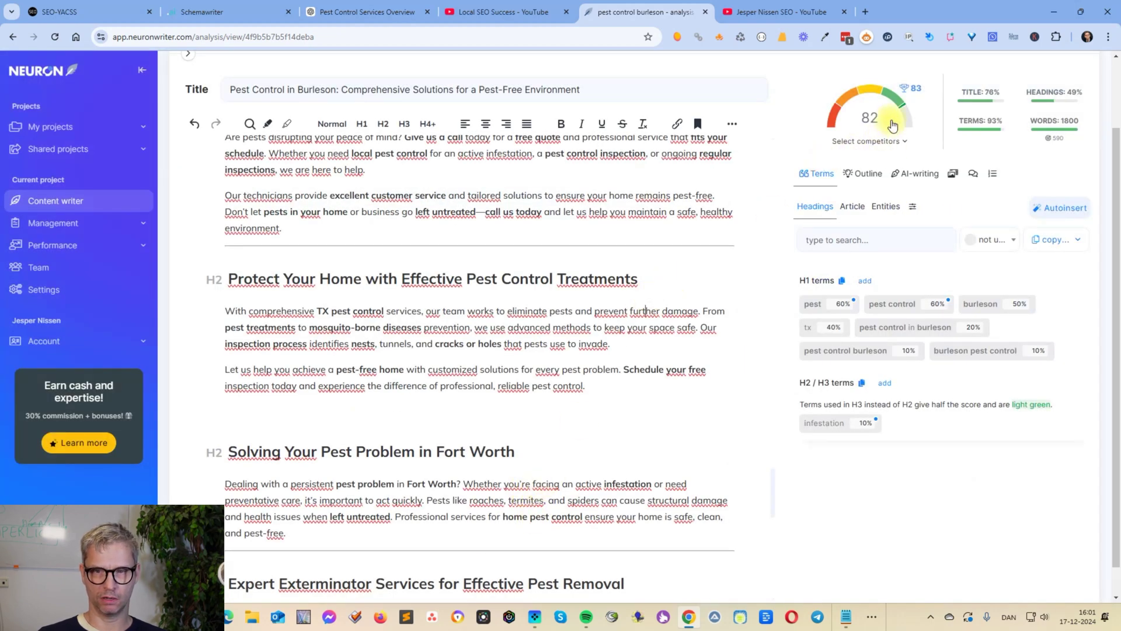
Put "tx" back before "Burleson" so the saved title reads "Pest Control in tx Burleson: Comprehensive Solutions for a Pest-Free Environment".
left_click(309, 89)
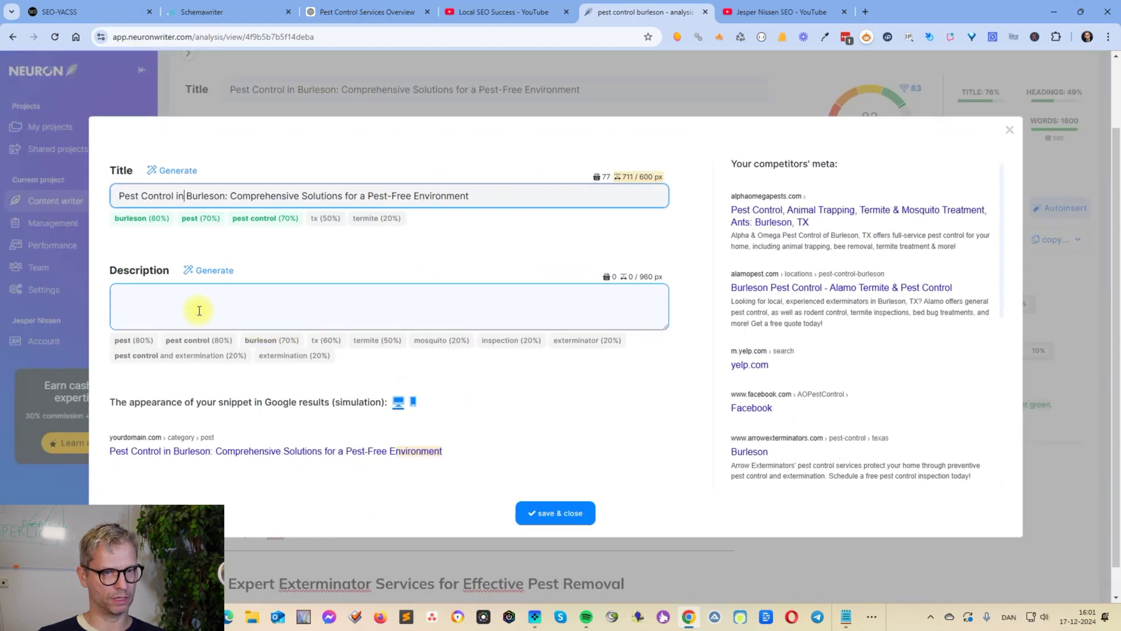
left_click(192, 196)
type("tx")
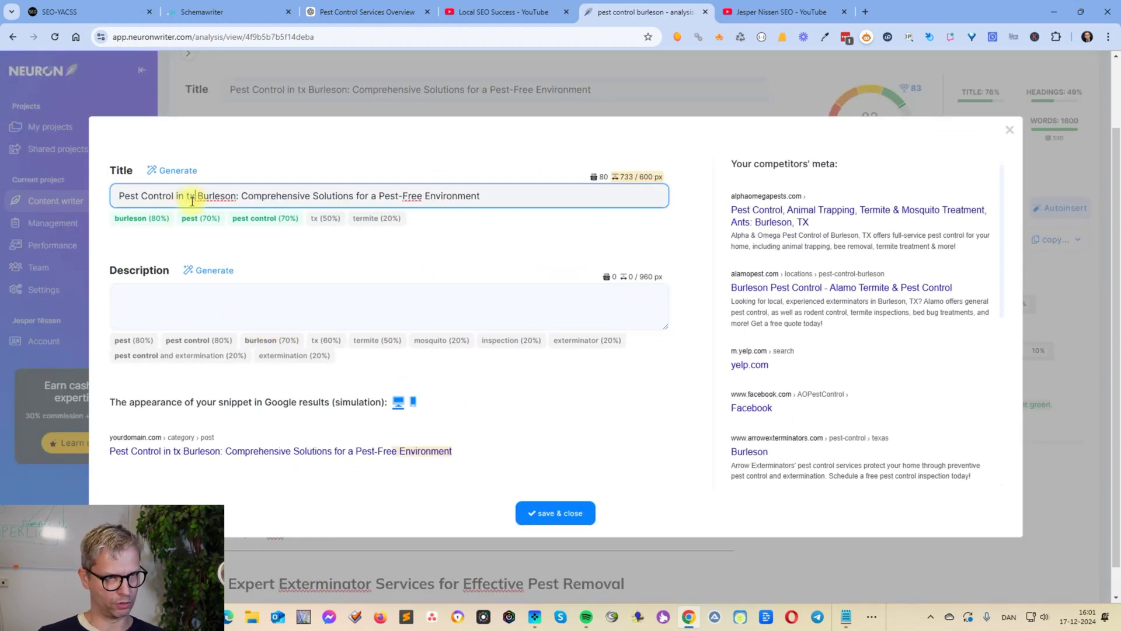
left_click(561, 517)
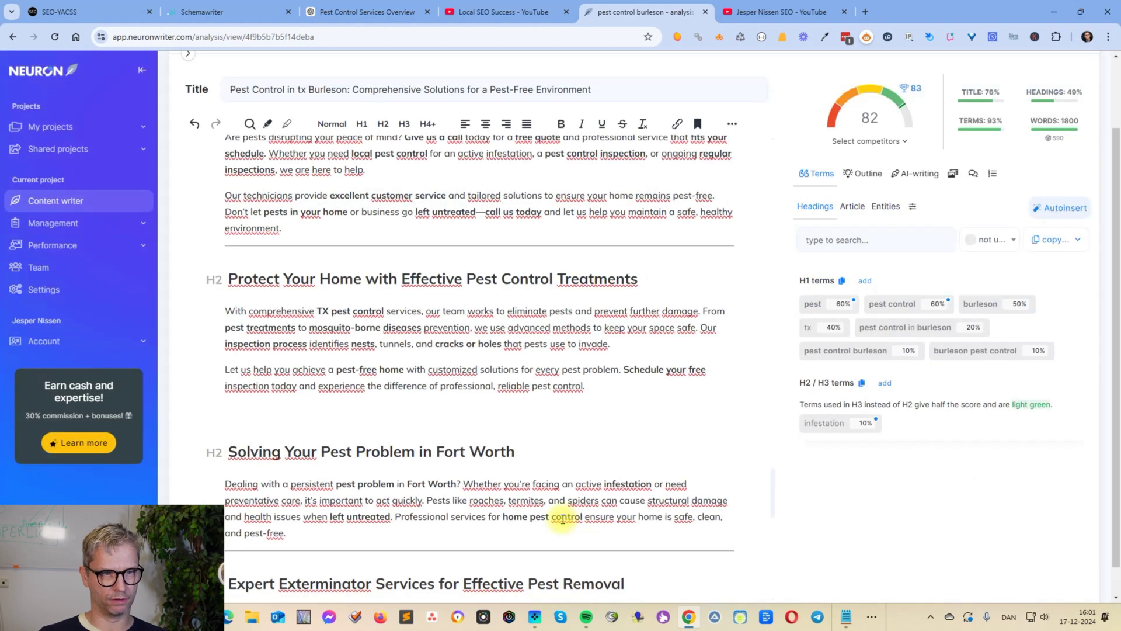